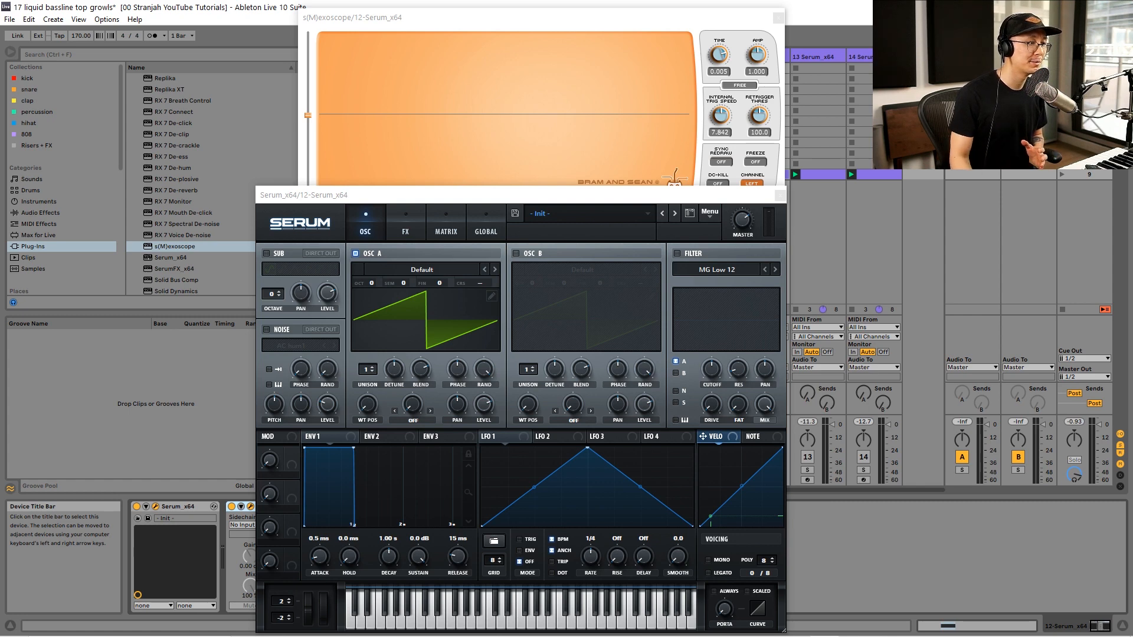
Load the Acid wavetable from the Analog category into oscillator A and raise its wavetable position slightly.
left_click(411, 272)
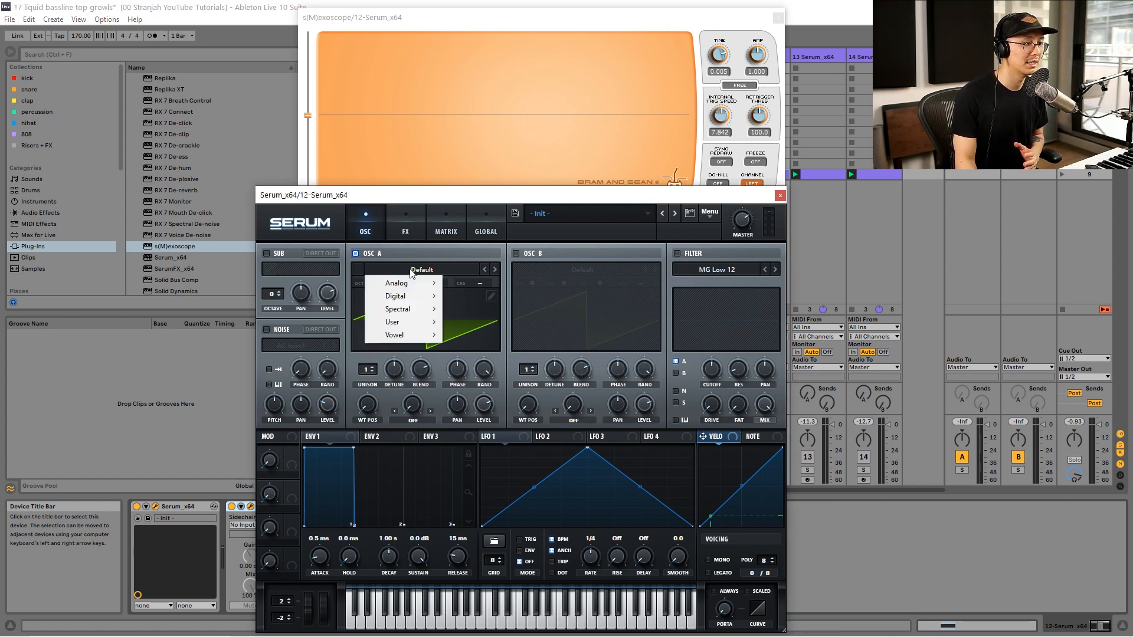
mouse_move(410, 285)
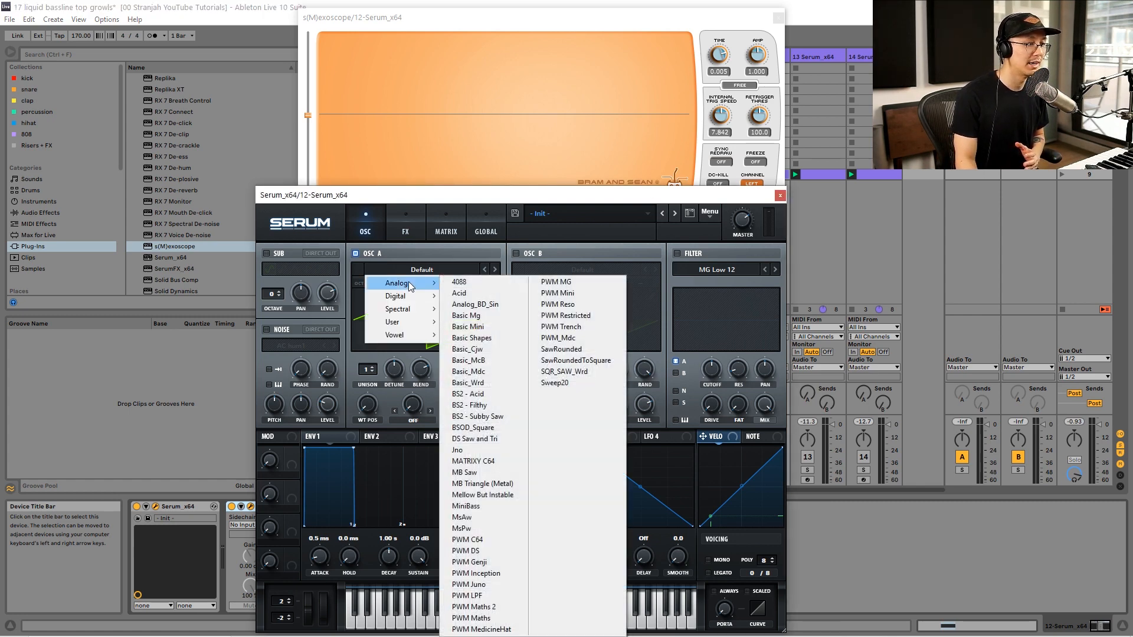
left_click(475, 295)
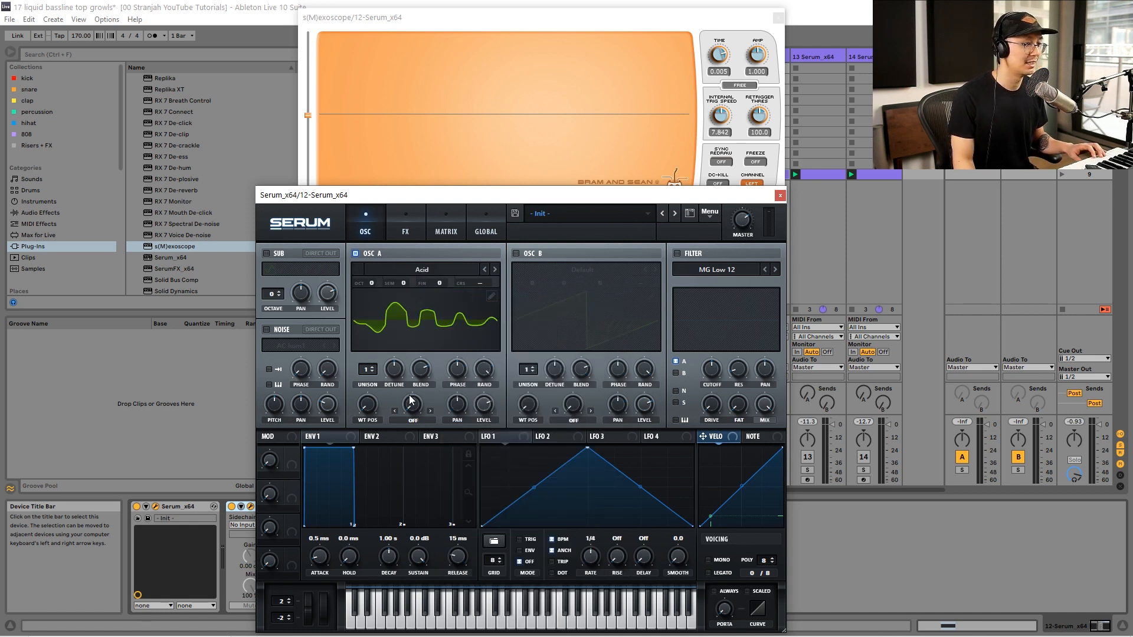
left_click_drag(369, 411, 359, 359)
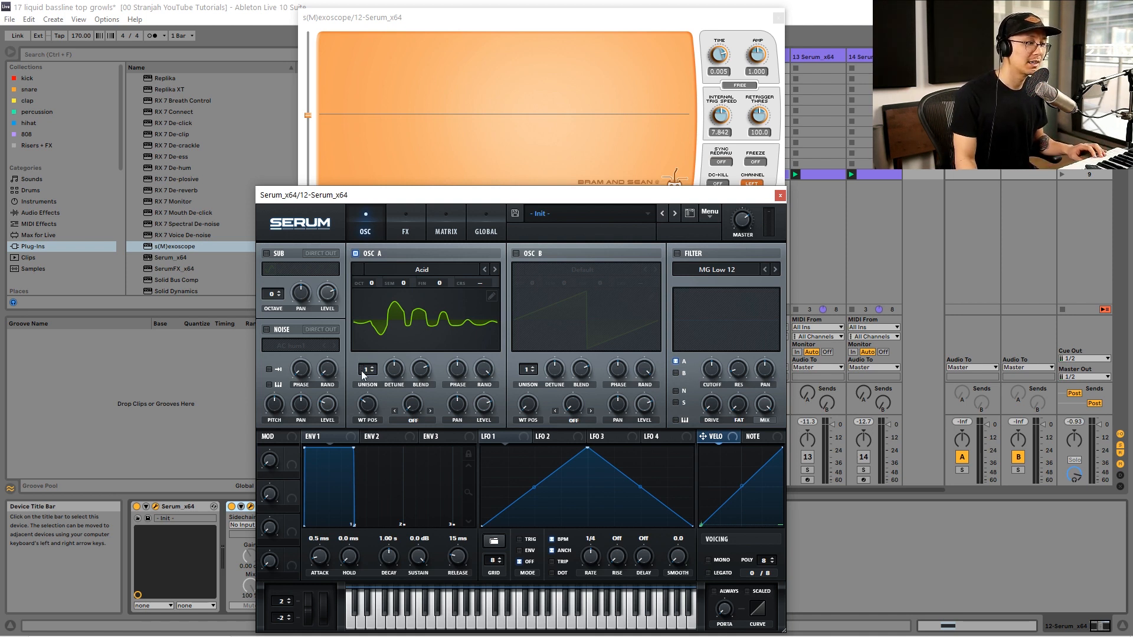
Set oscillator A to 5 unison voices and reduce the global unison width of both oscillators to 0.
left_click_drag(364, 375, 363, 336)
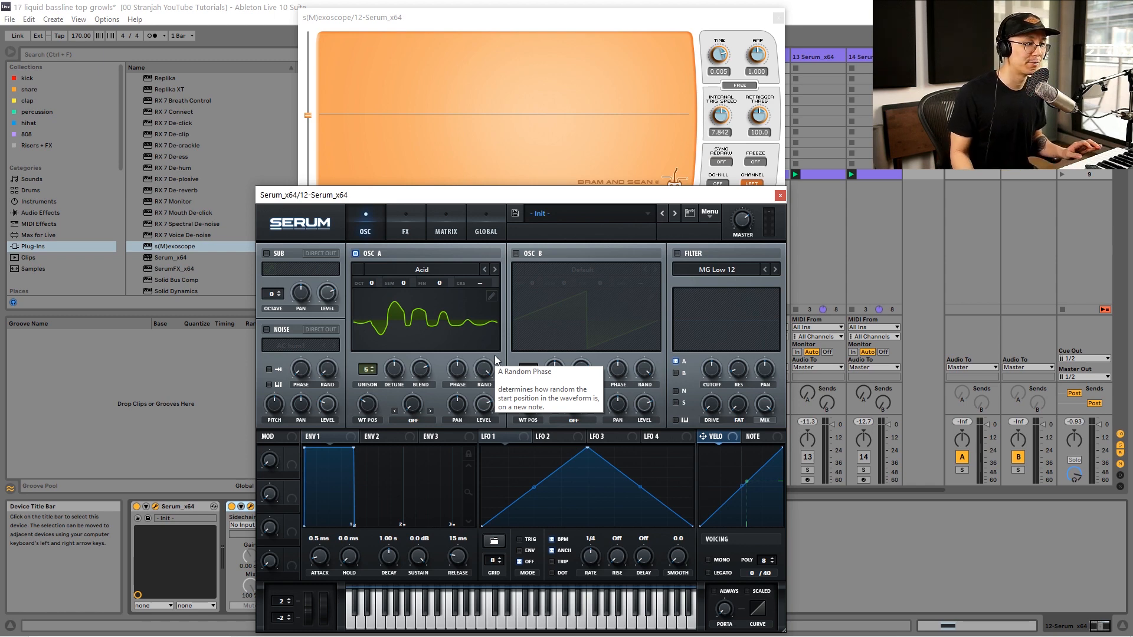
left_click(491, 218)
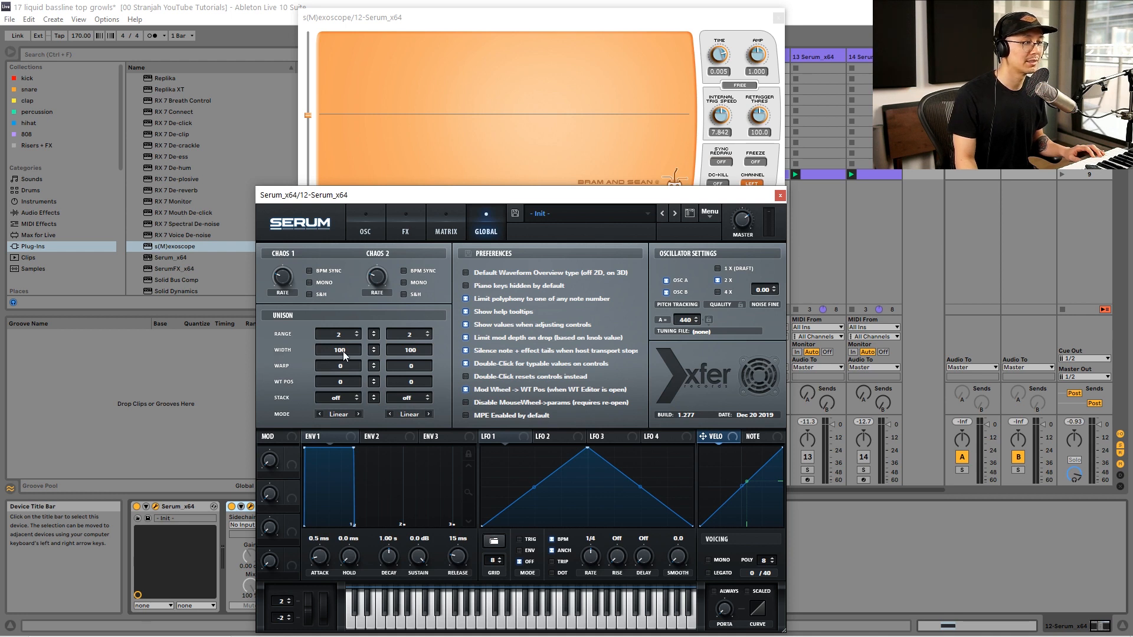
left_click_drag(343, 352, 345, 394)
left_click_drag(347, 469, 353, 613)
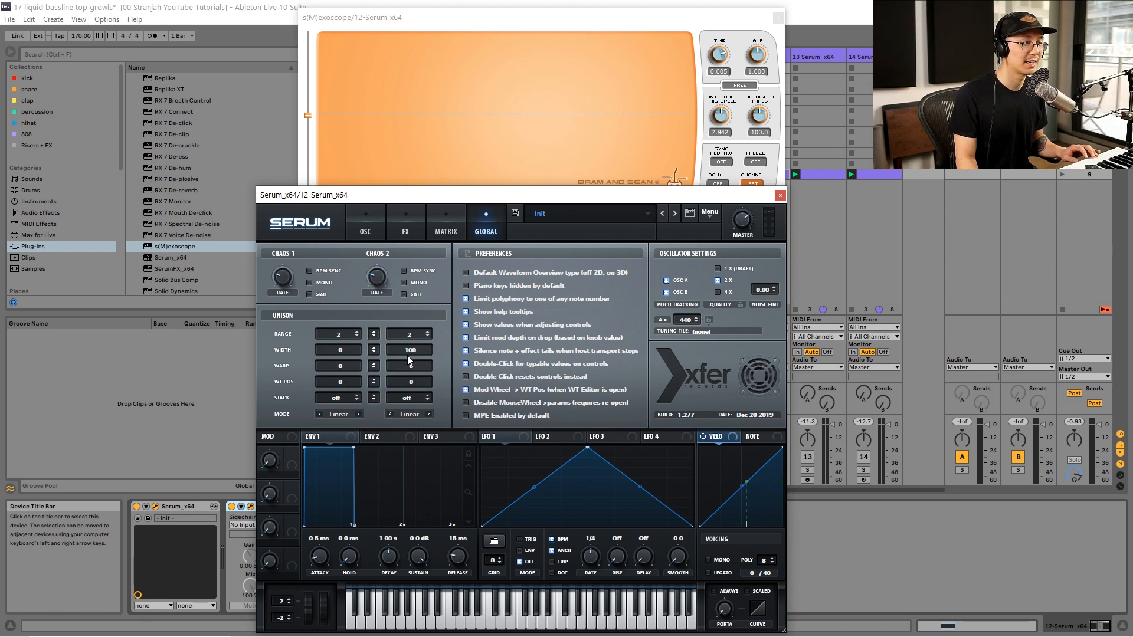
left_click_drag(412, 349, 427, 459)
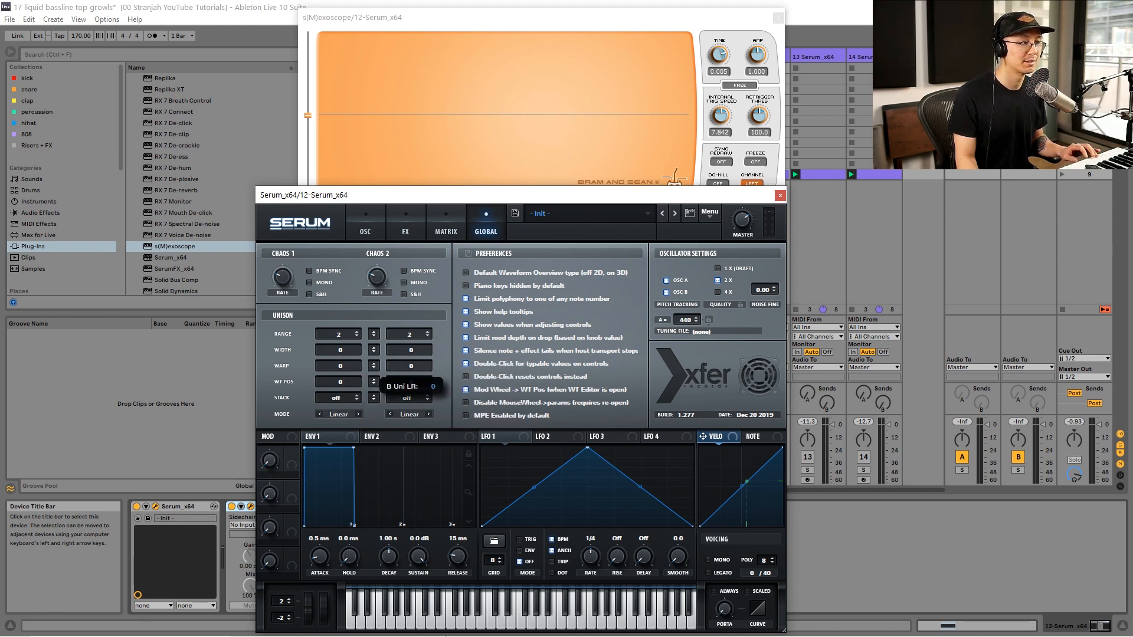
Return to the oscillator settings and fine-tune oscillator A's unison detune.
left_click(366, 225)
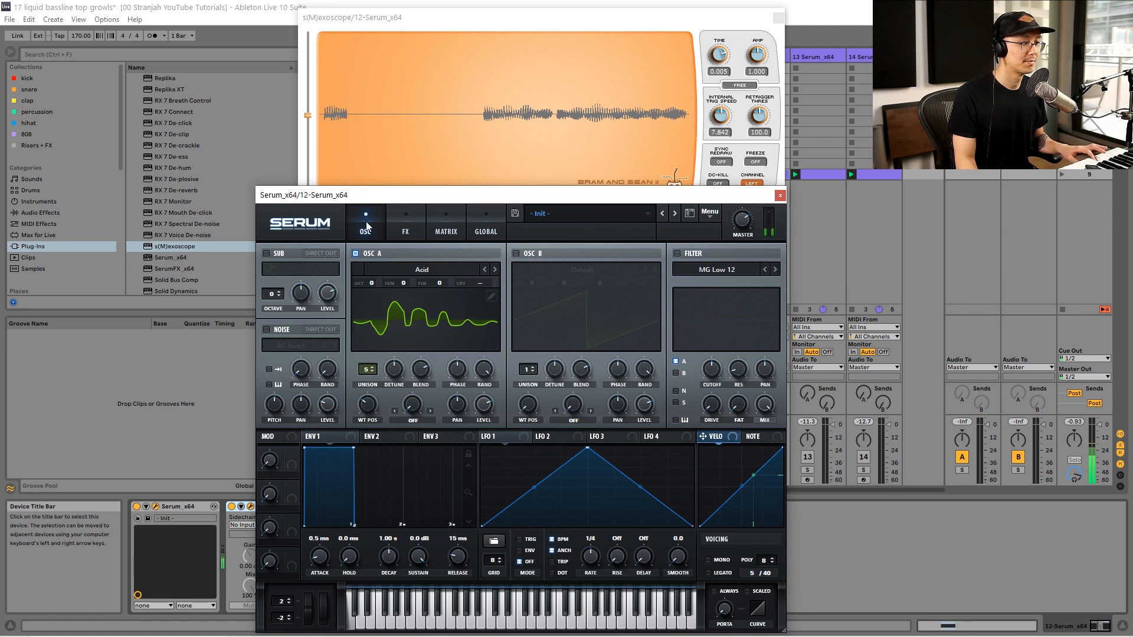
mouse_move(394, 374)
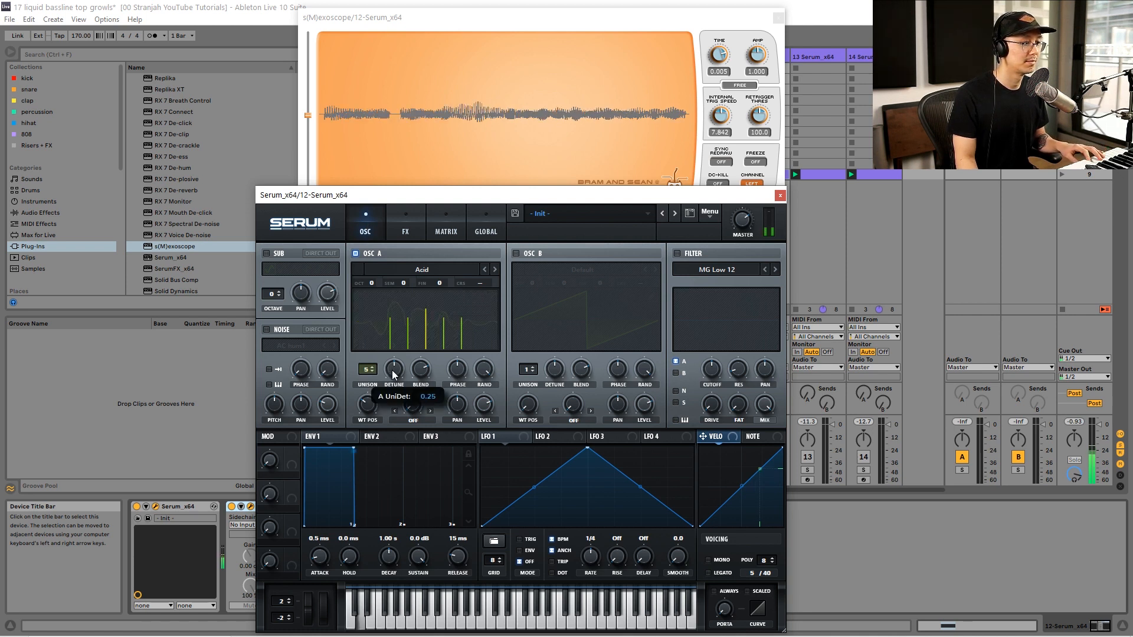
mouse_move(400, 372)
left_mouse_down()
mouse_move(400, 398)
mouse_move(398, 363)
mouse_move(395, 378)
left_mouse_up()
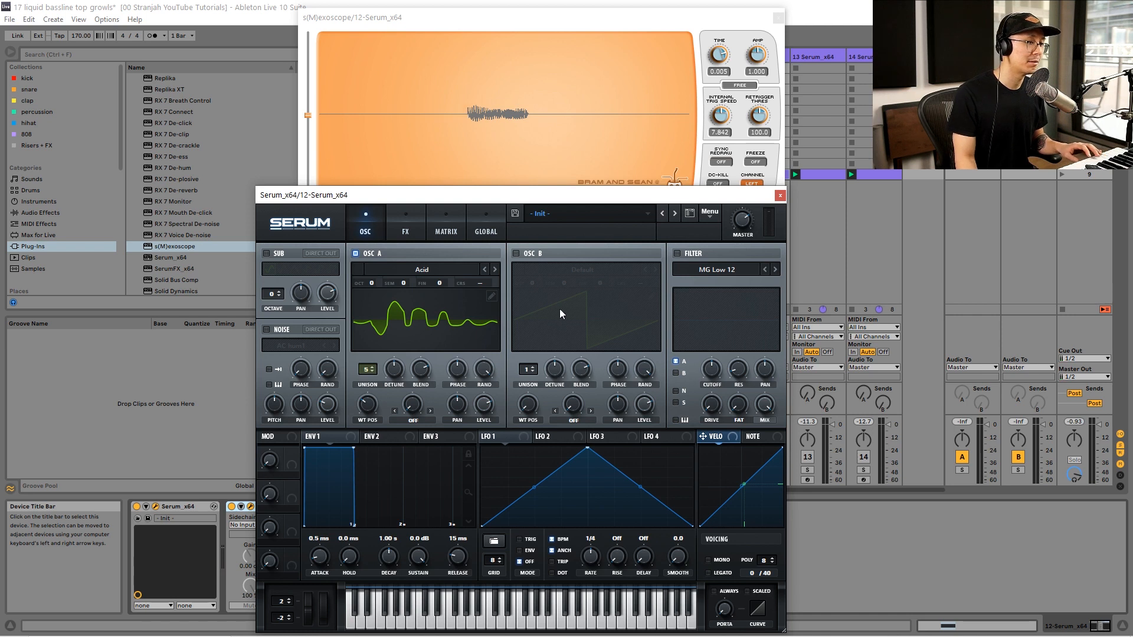
Enable the filter and set its type to MG Low 24.
left_click(678, 254)
left_click(685, 270)
mouse_move(708, 286)
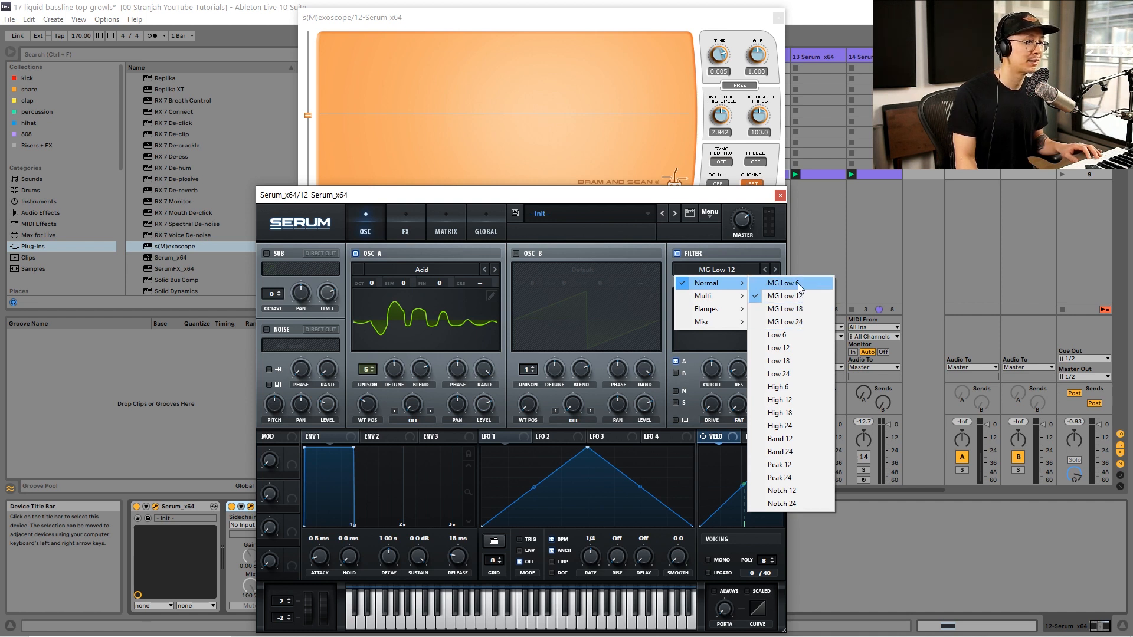
left_click(803, 323)
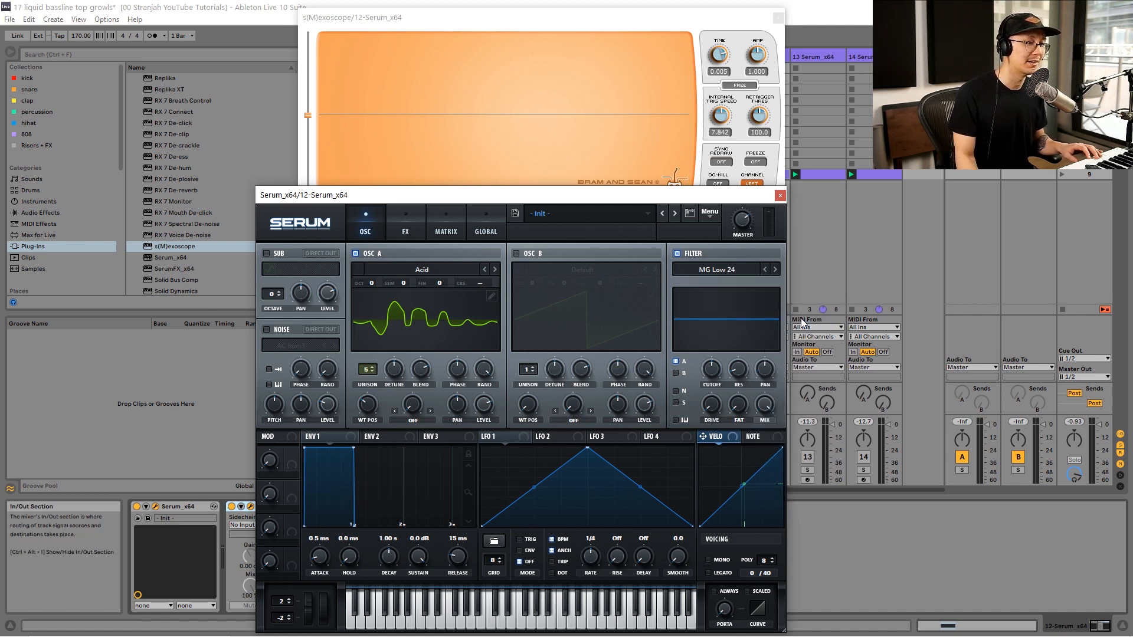
Lower the filter cutoff to keep only the low frequencies and increase the filter drive.
left_click_drag(713, 364, 709, 386)
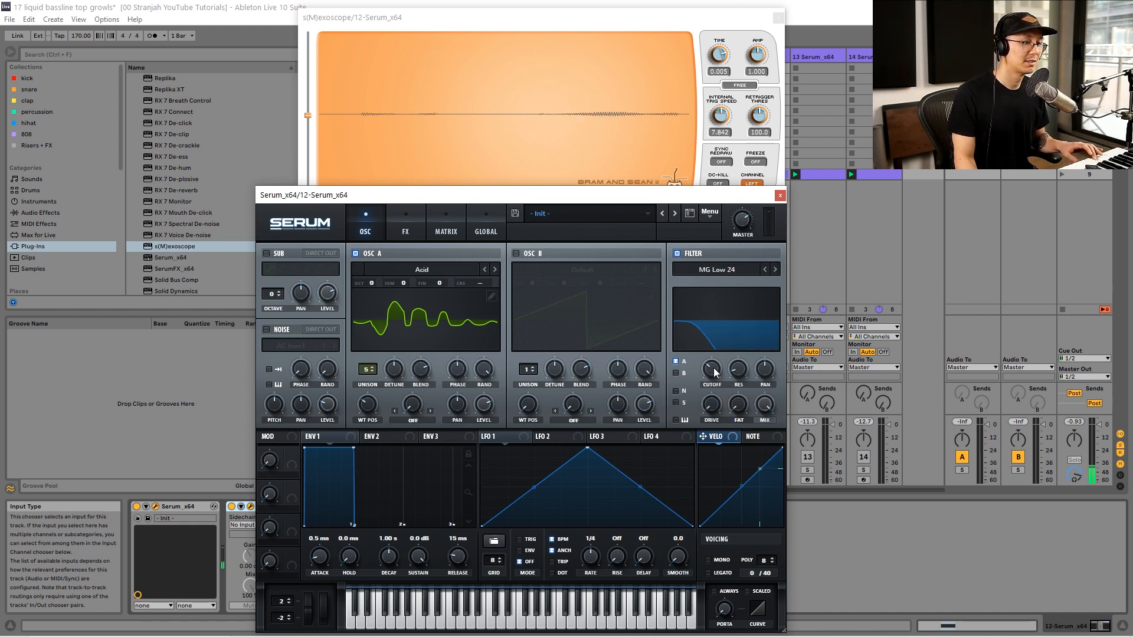
mouse_move(715, 372)
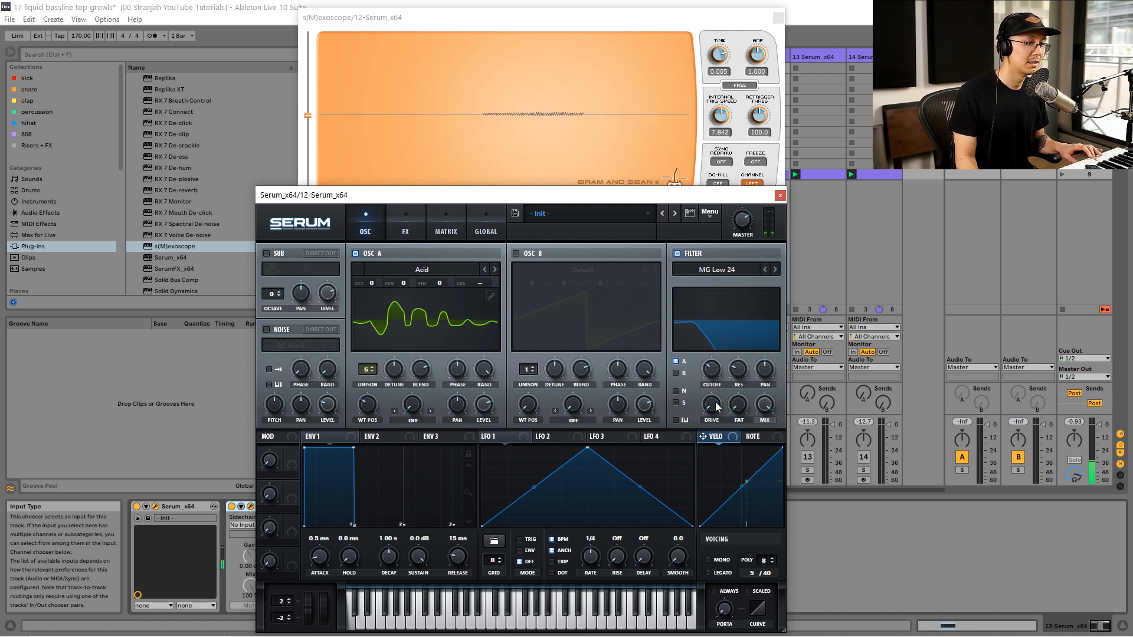
left_click_drag(716, 402, 714, 362)
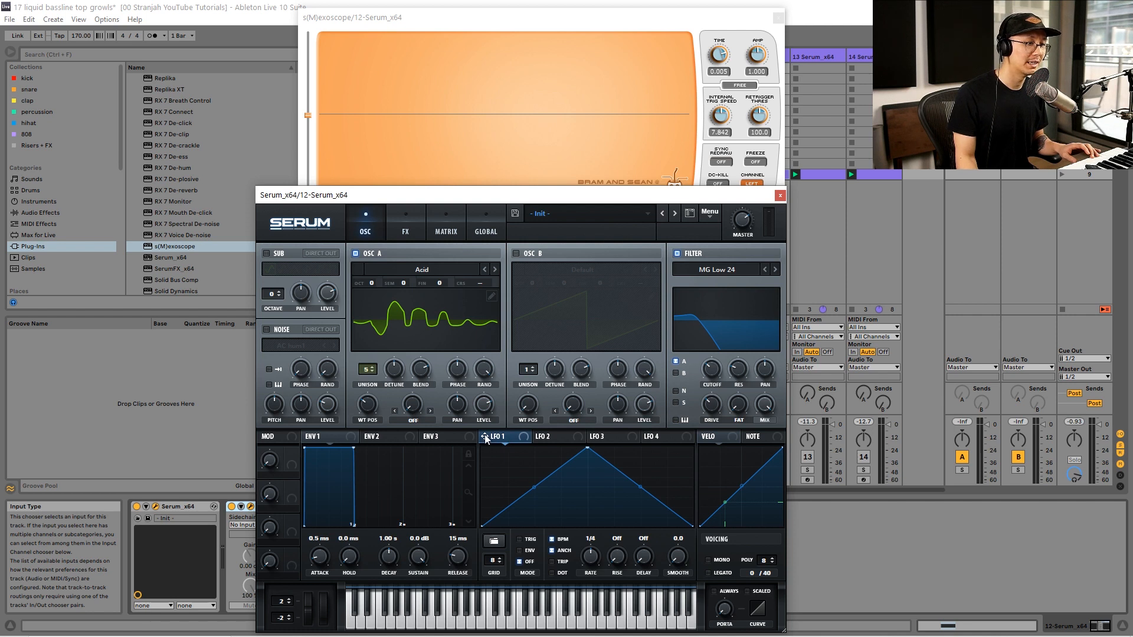
Assign LFO 1 to the filter cutoff and set the LFO mode to Env.
left_click_drag(486, 439, 702, 372)
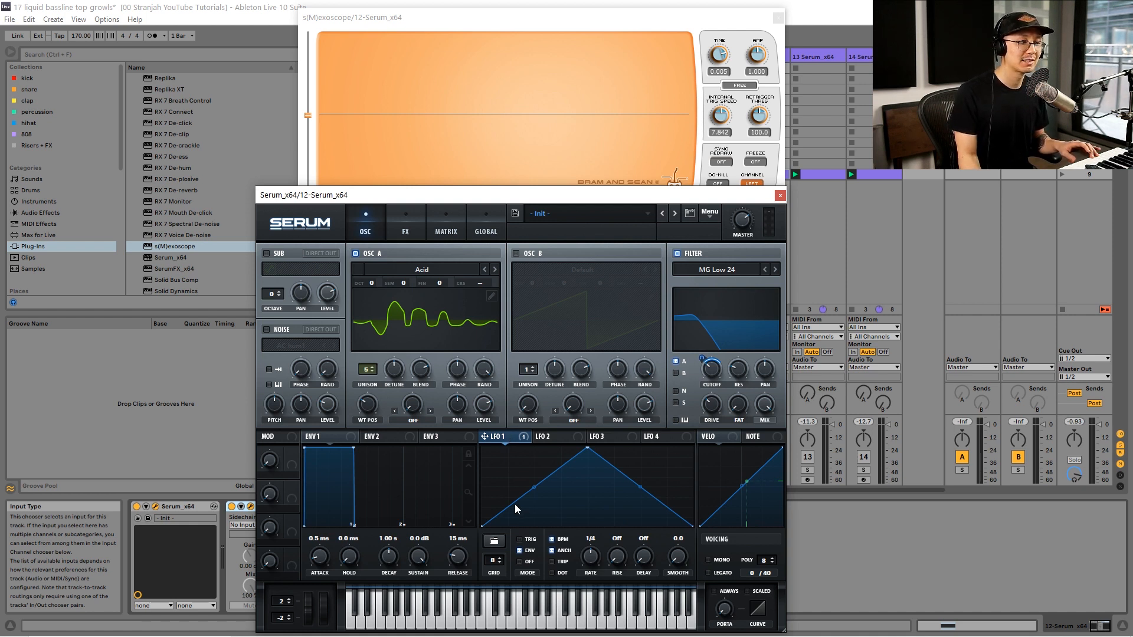
left_click(376, 437)
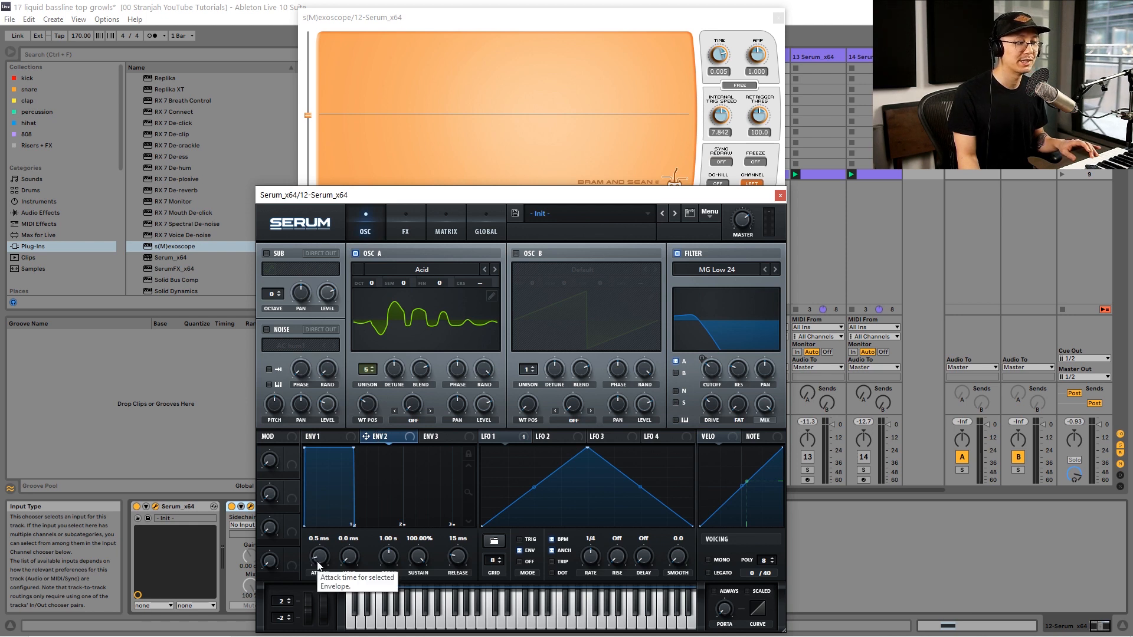
left_click(329, 434)
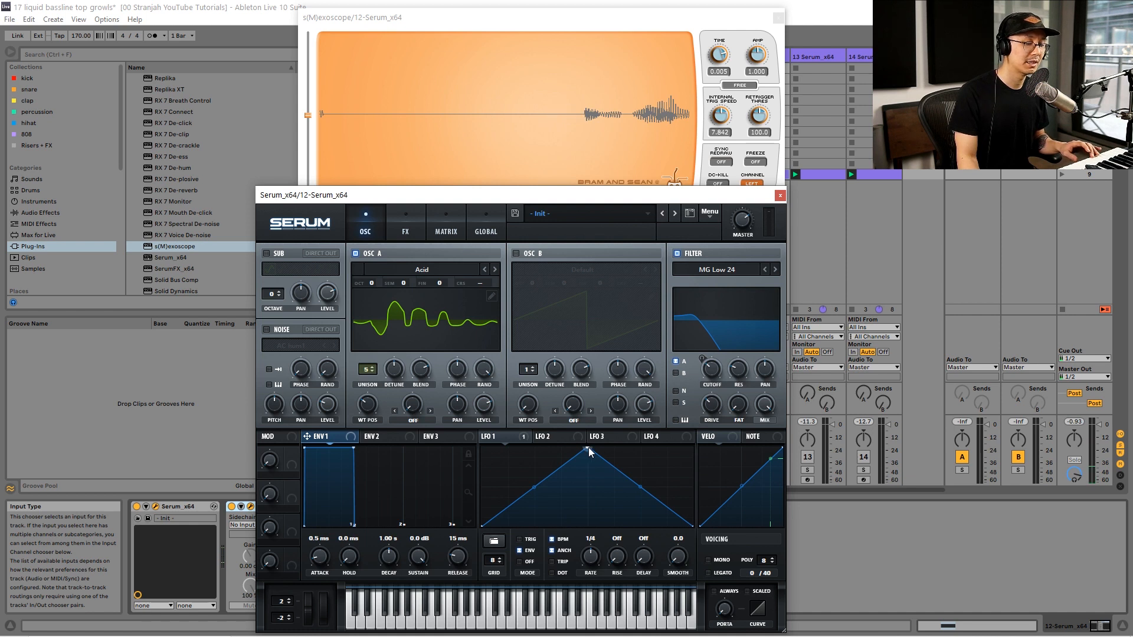
Reshape LFO 1 to start at full height, dip to zero, peak again and fall off, with its rate at one bar.
left_click_drag(589, 448, 466, 288)
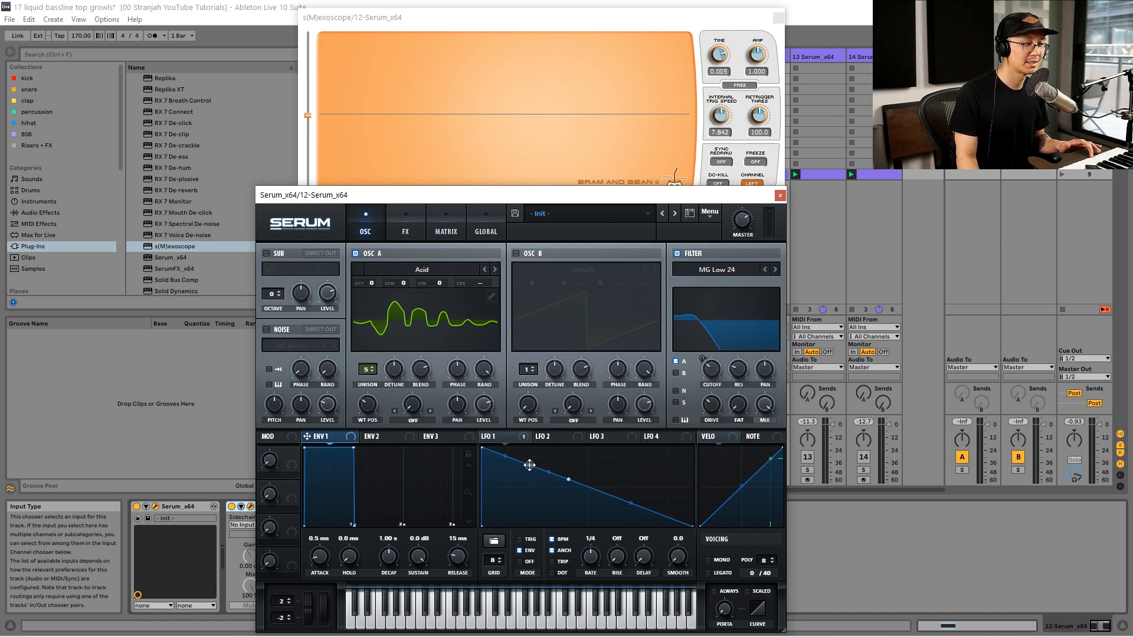
left_click_drag(529, 465, 524, 536)
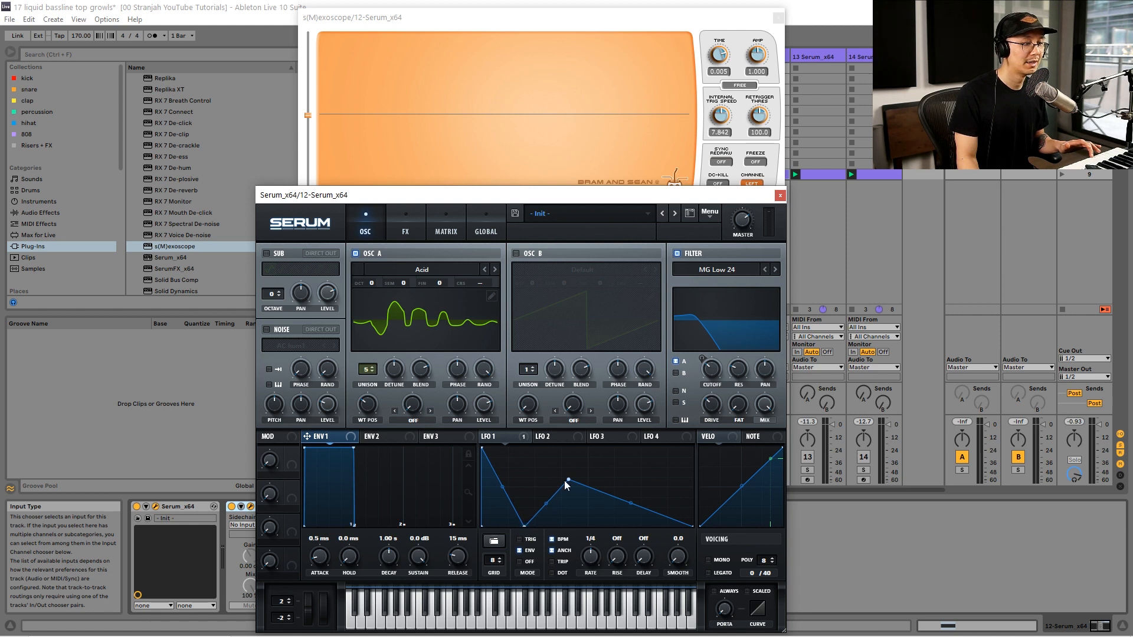
left_click_drag(569, 479, 573, 448)
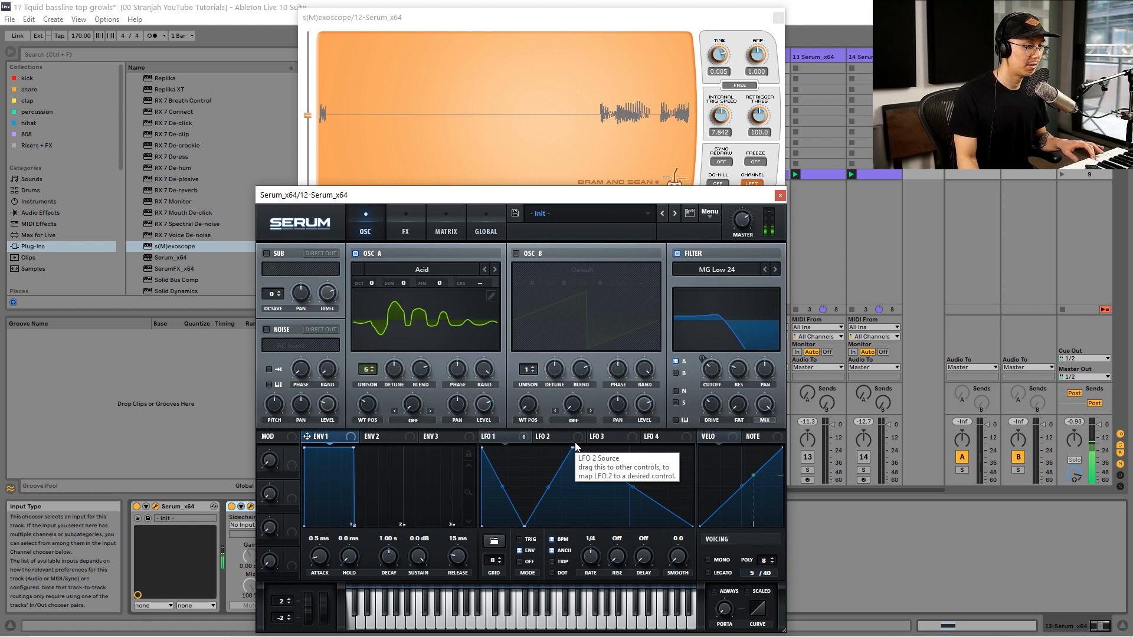
left_click_drag(597, 581, 591, 575)
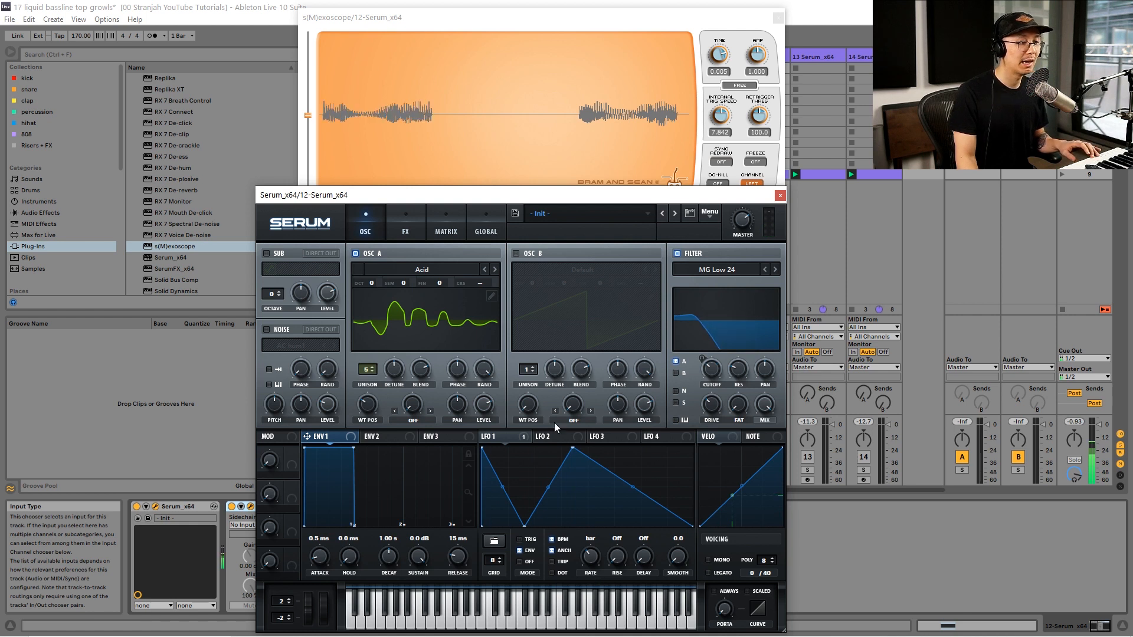
left_click_drag(525, 531, 520, 531)
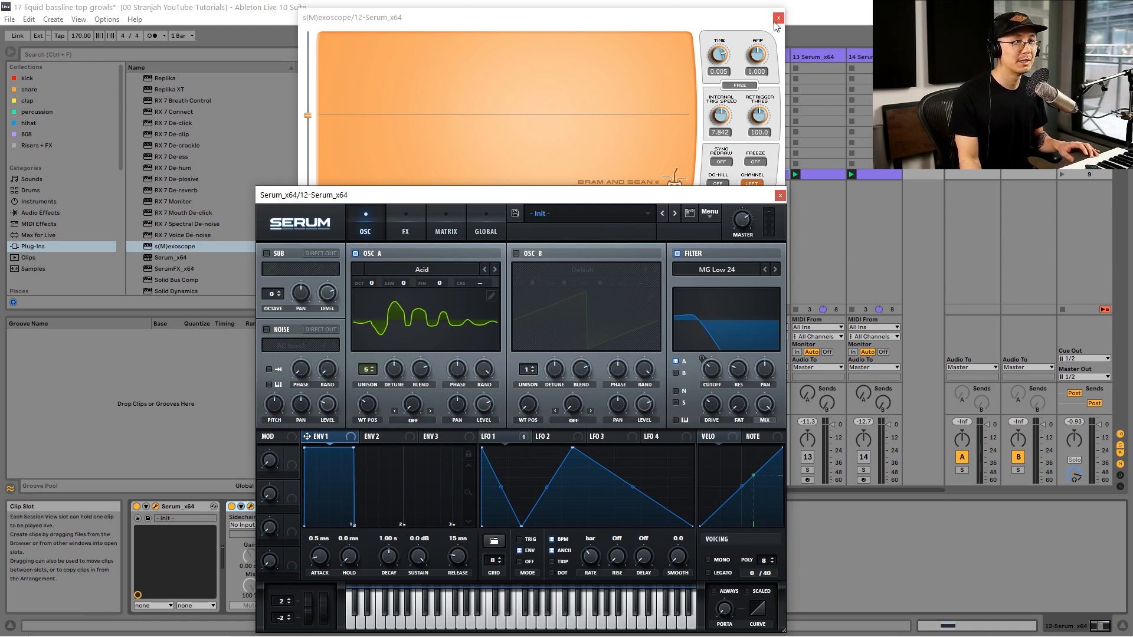
Open the MIDI clip on track 12 Serum_x64 and move its note down an octave to F0.
left_click_drag(695, 20, 645, 30)
double_click(766, 176)
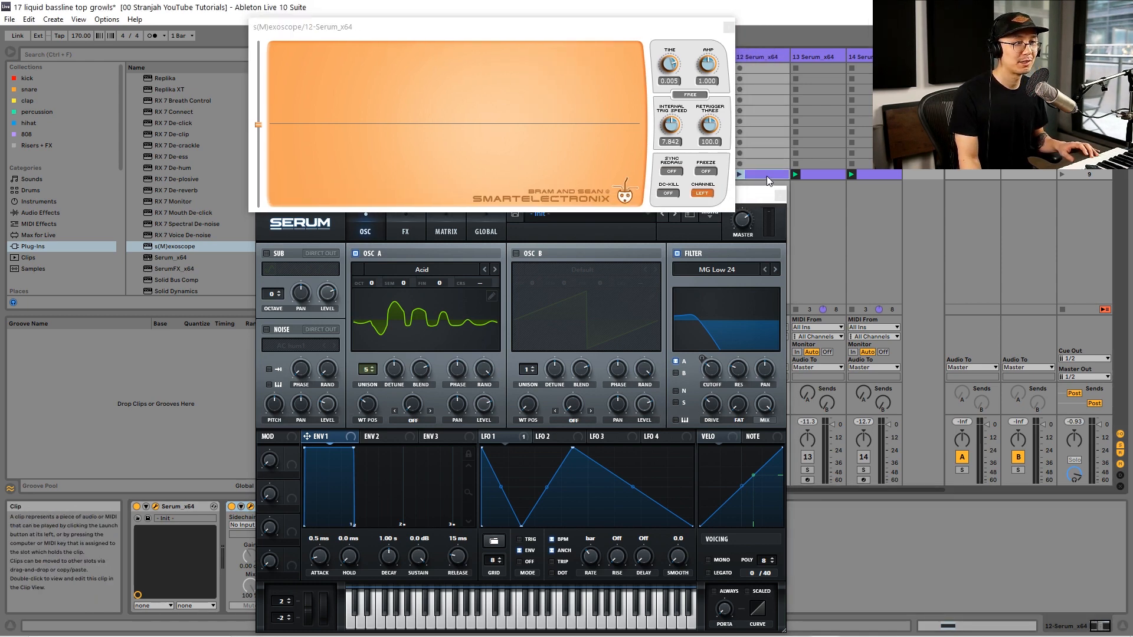
left_click(779, 195)
left_click_drag(488, 311, 488, 441)
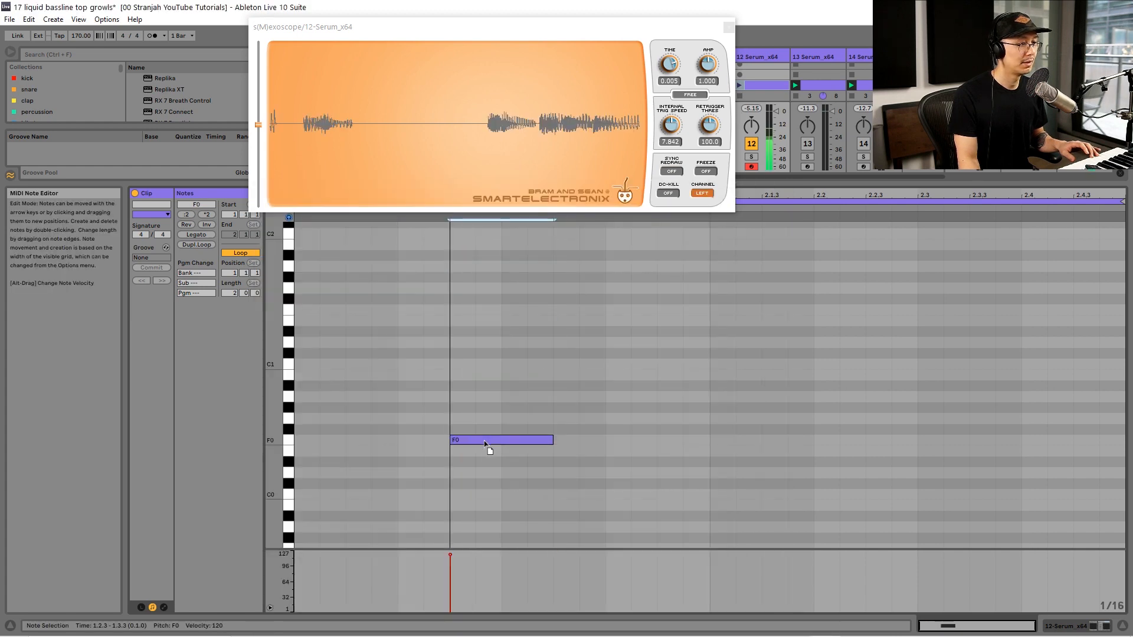
left_click(435, 402)
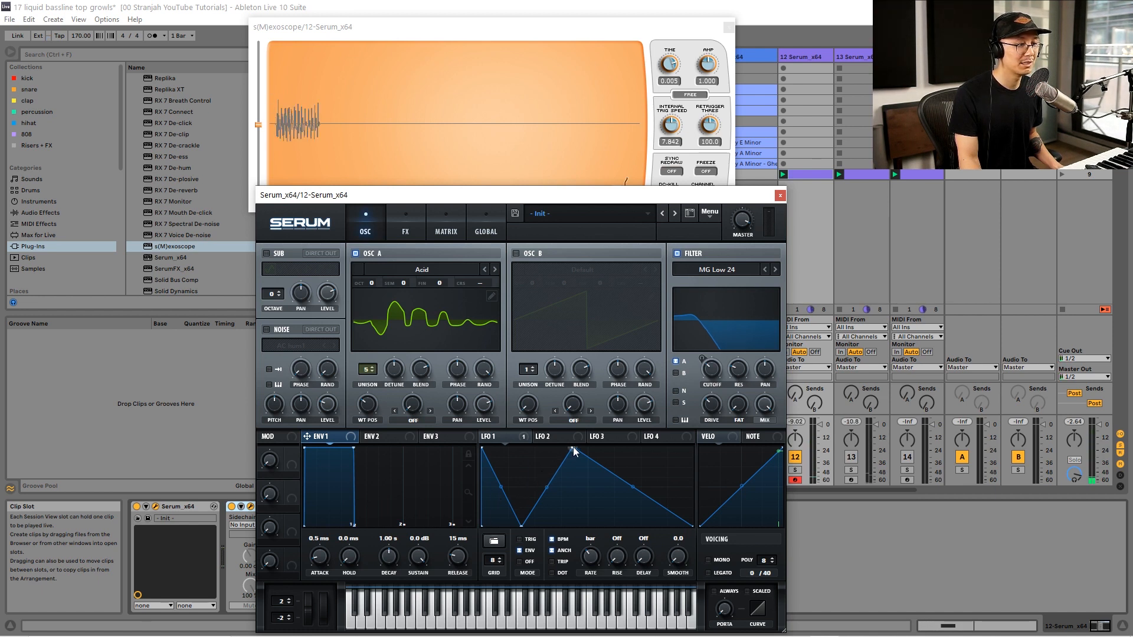
Shift LFO 1's dip and second peak earlier in the cycle so the filter closes and reopens sooner.
left_click_drag(572, 449, 546, 448)
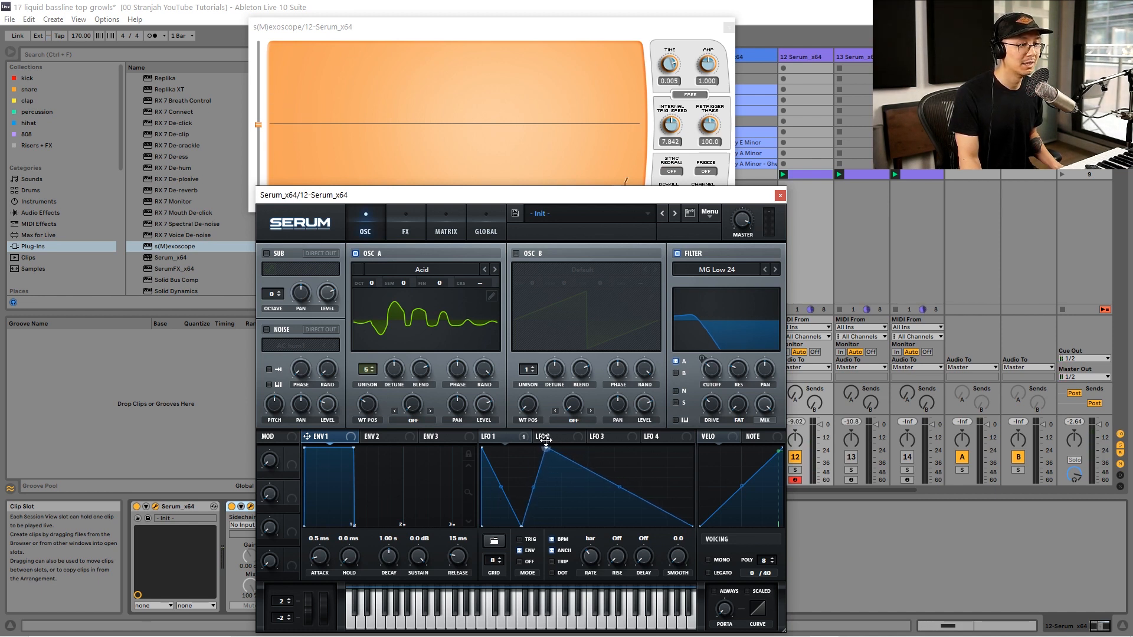
left_click_drag(527, 526, 506, 525)
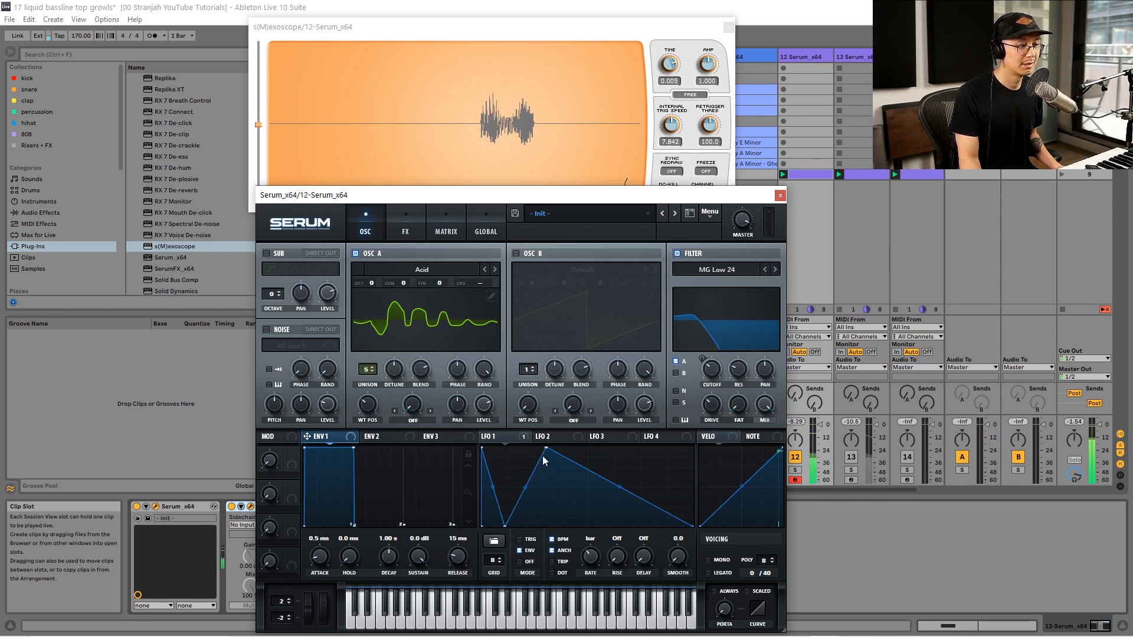
left_click_drag(546, 447, 540, 446)
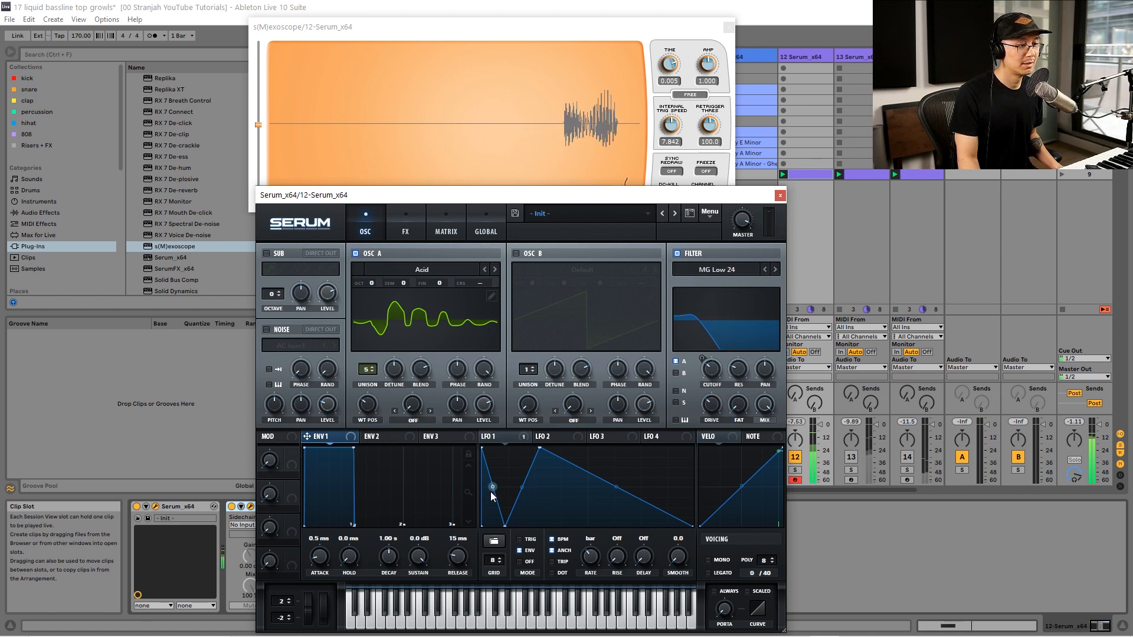
left_click_drag(505, 525, 523, 552)
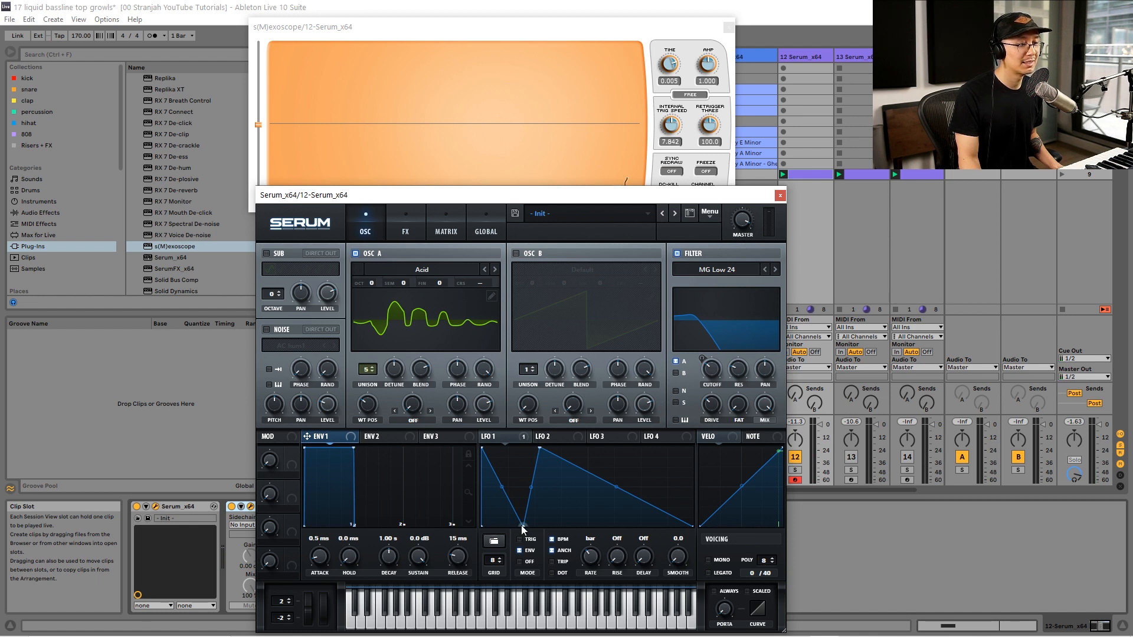
left_click_drag(523, 528, 497, 532)
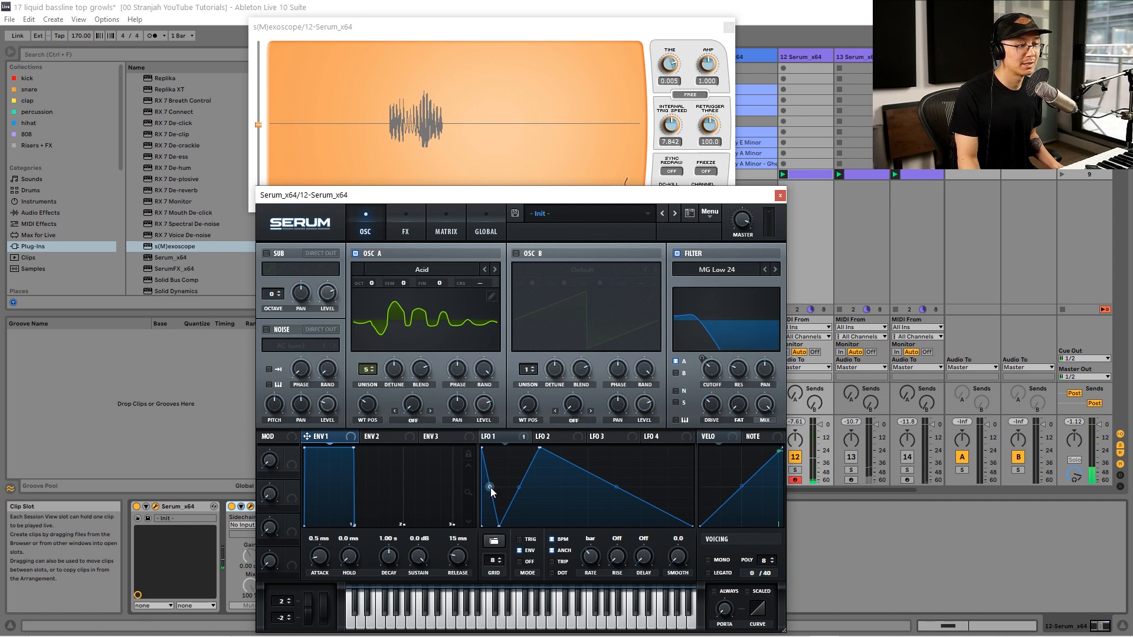
Bow LFO 1's first falling segment outward and try curving the rise that follows it.
mouse_move(489, 486)
left_mouse_down()
mouse_move(493, 513)
mouse_move(491, 467)
left_mouse_up()
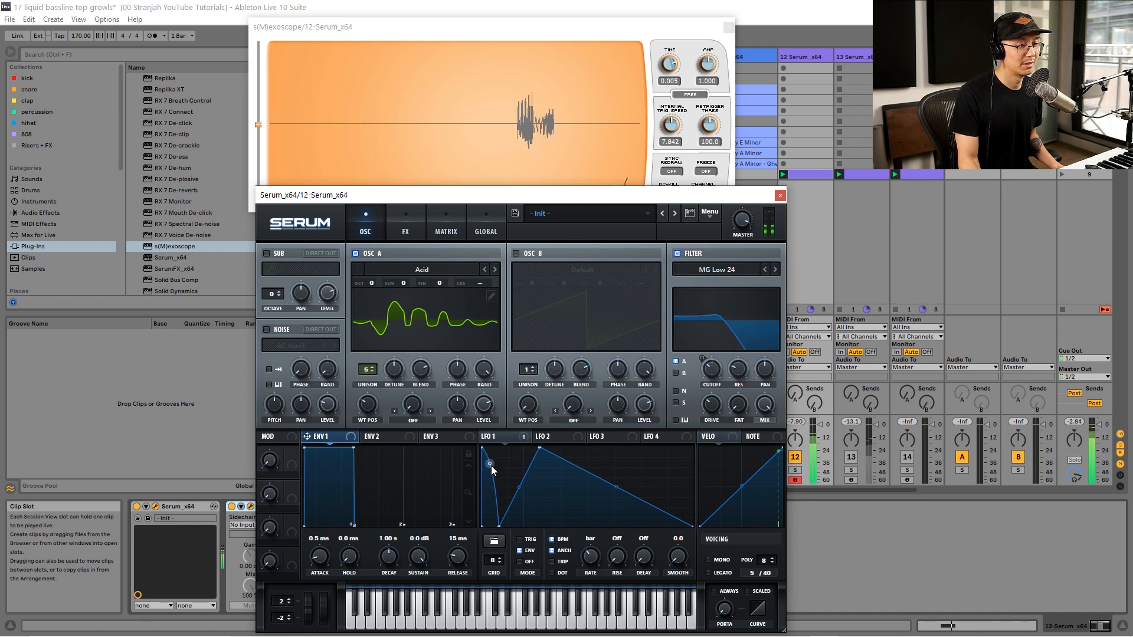
left_click_drag(519, 487, 521, 493)
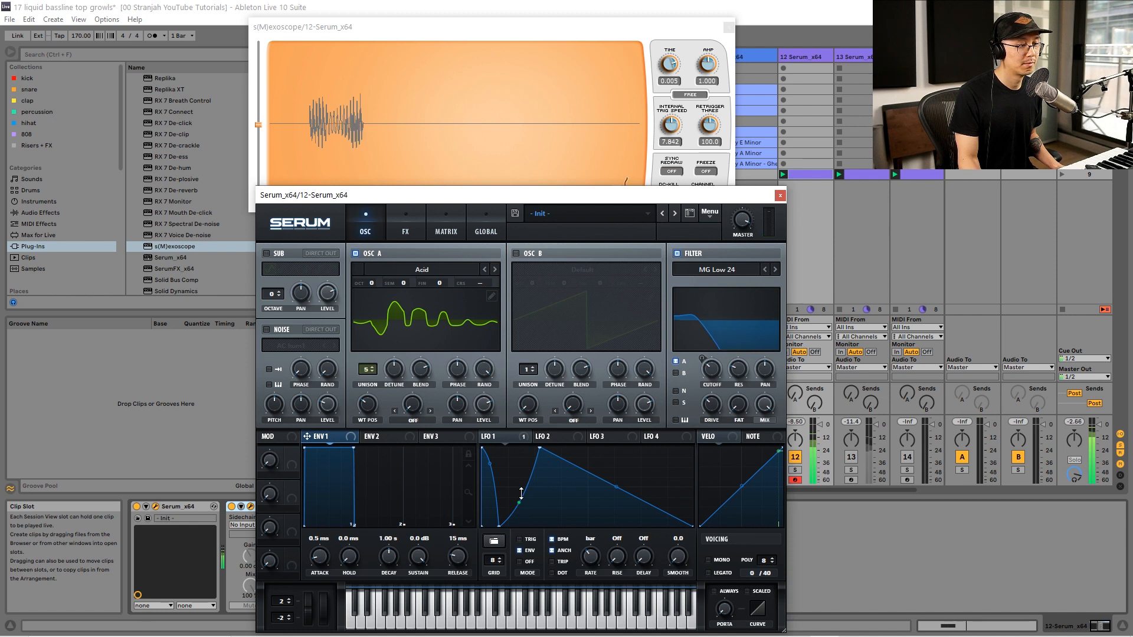
left_click_drag(521, 493, 489, 467)
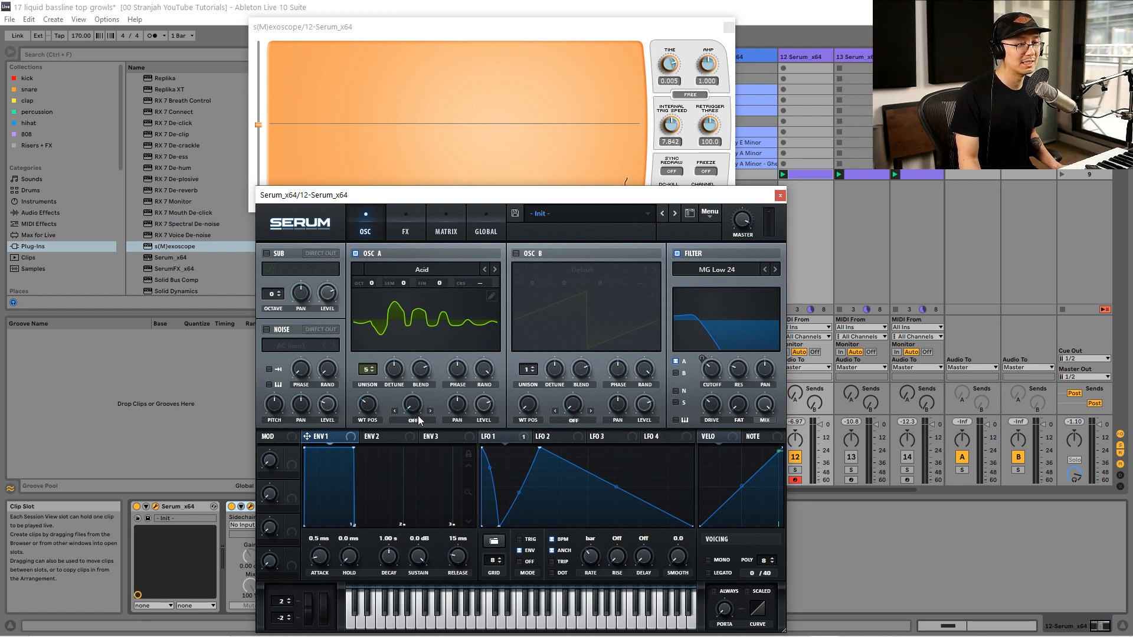
Enable Serum's compressor effect, move it to the start of the effects chain and turn on its multiband mode.
left_click(405, 230)
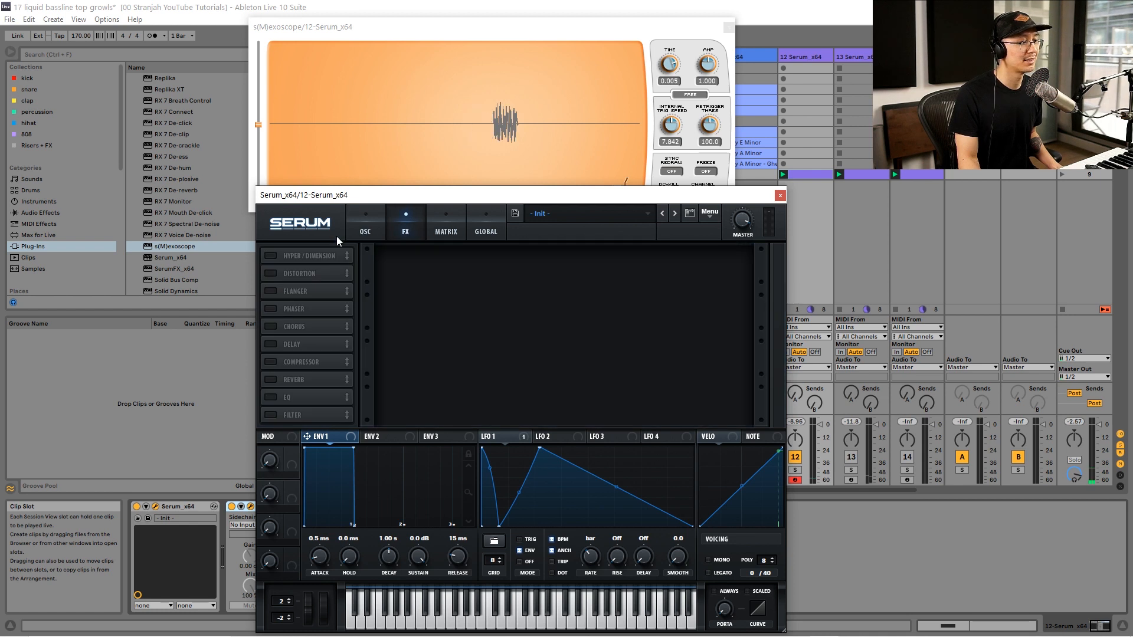
left_click(271, 362)
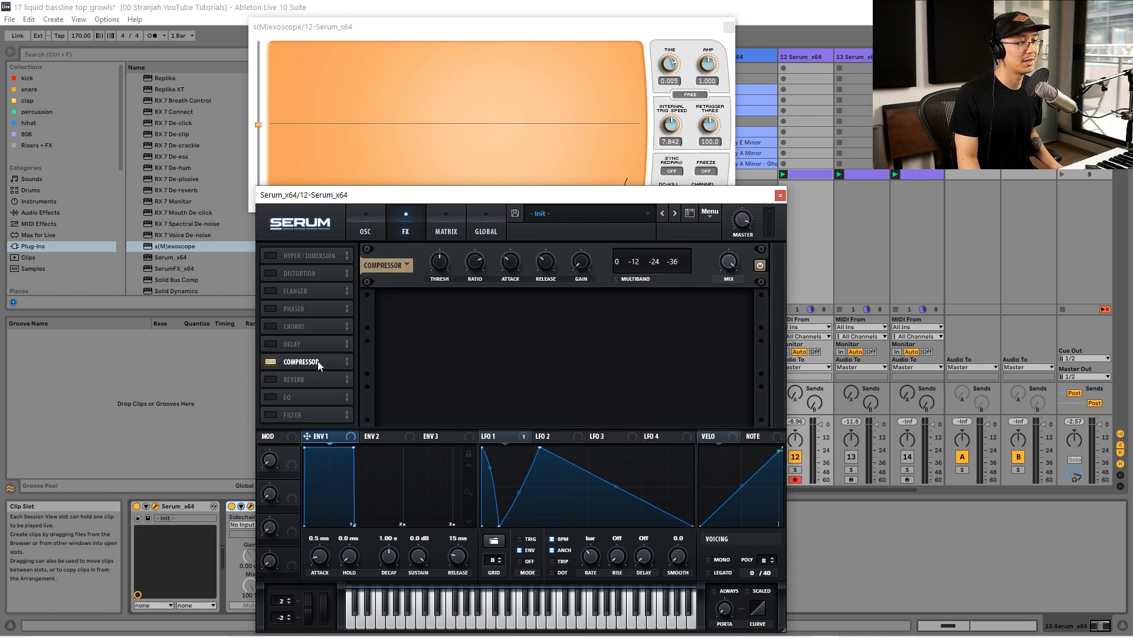
left_click_drag(318, 361, 320, 255)
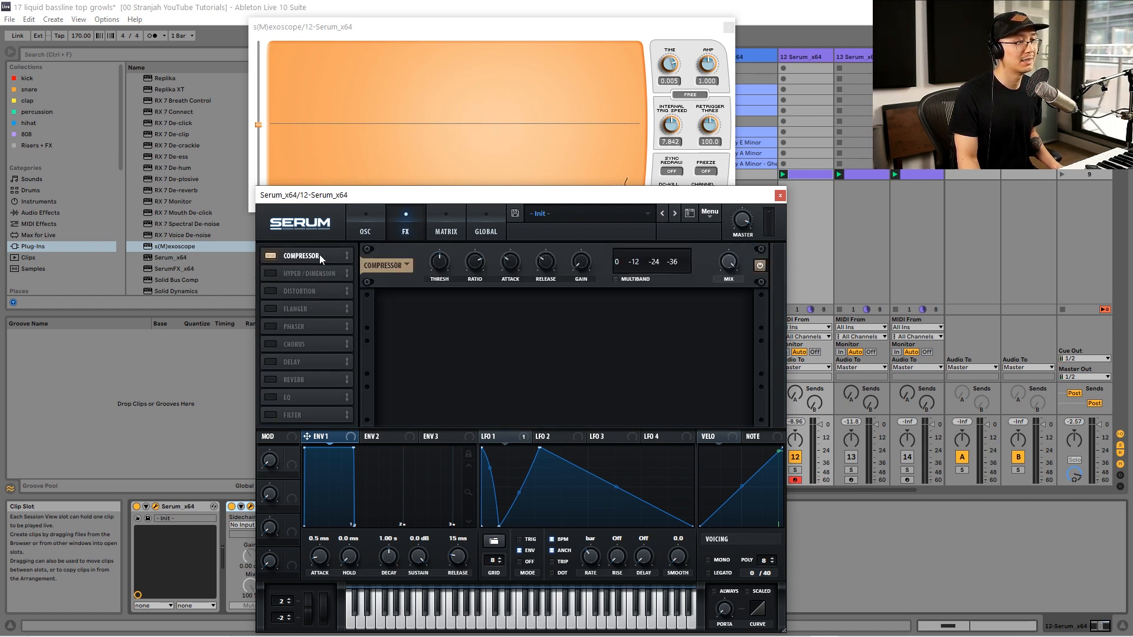
left_click(616, 278)
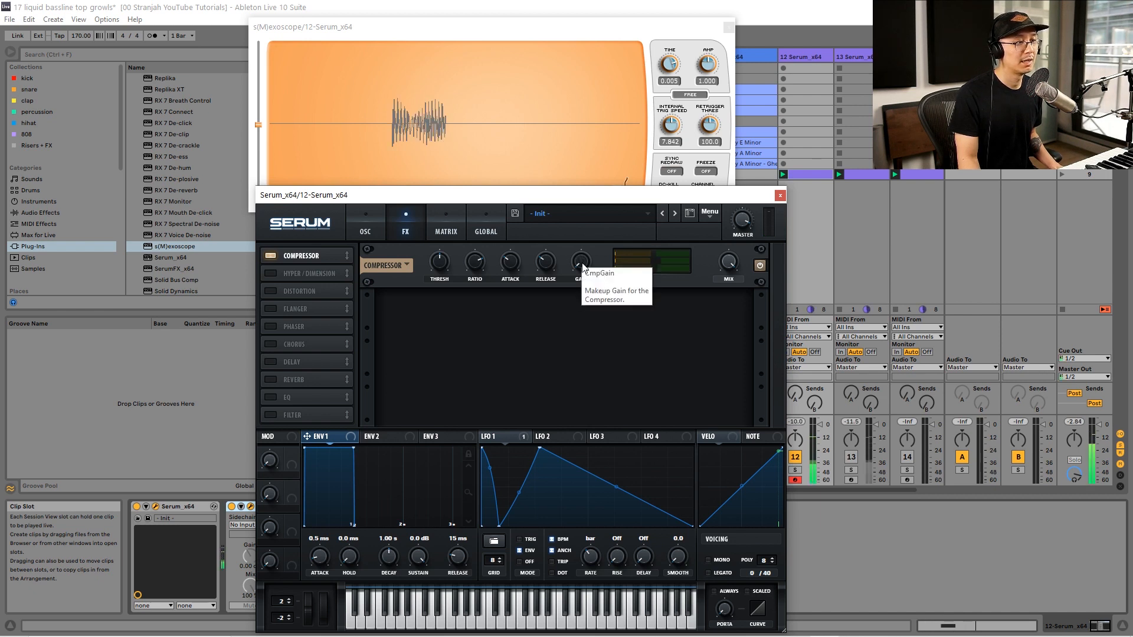
Raise the multiband compressor's makeup gain to a little over 5 dB.
left_click_drag(582, 261, 583, 263)
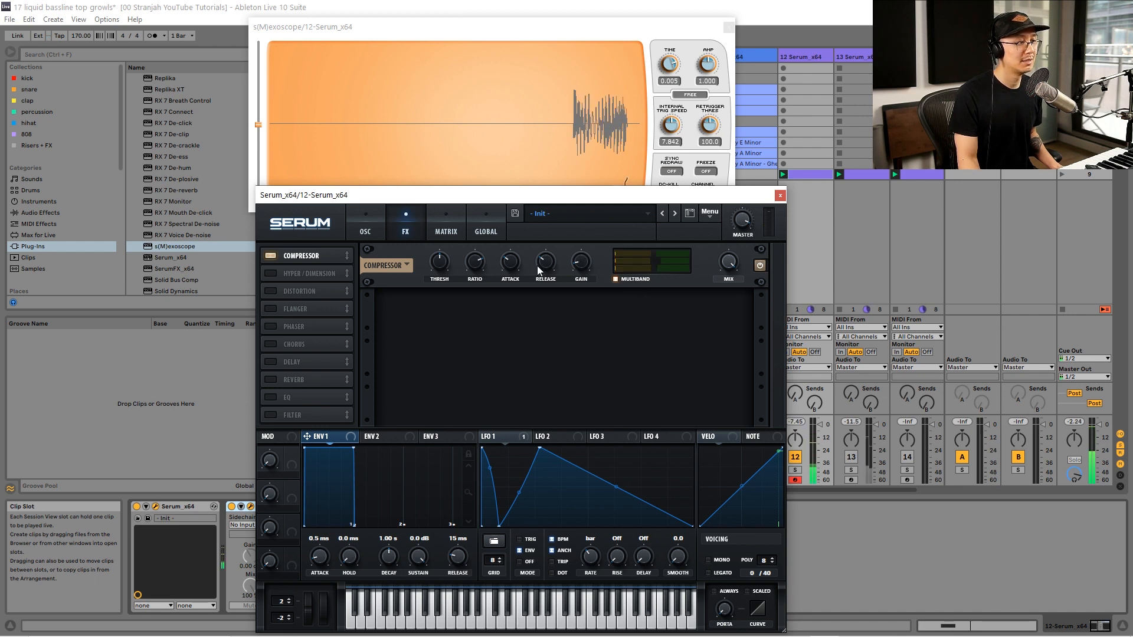
left_click_drag(584, 262, 583, 260)
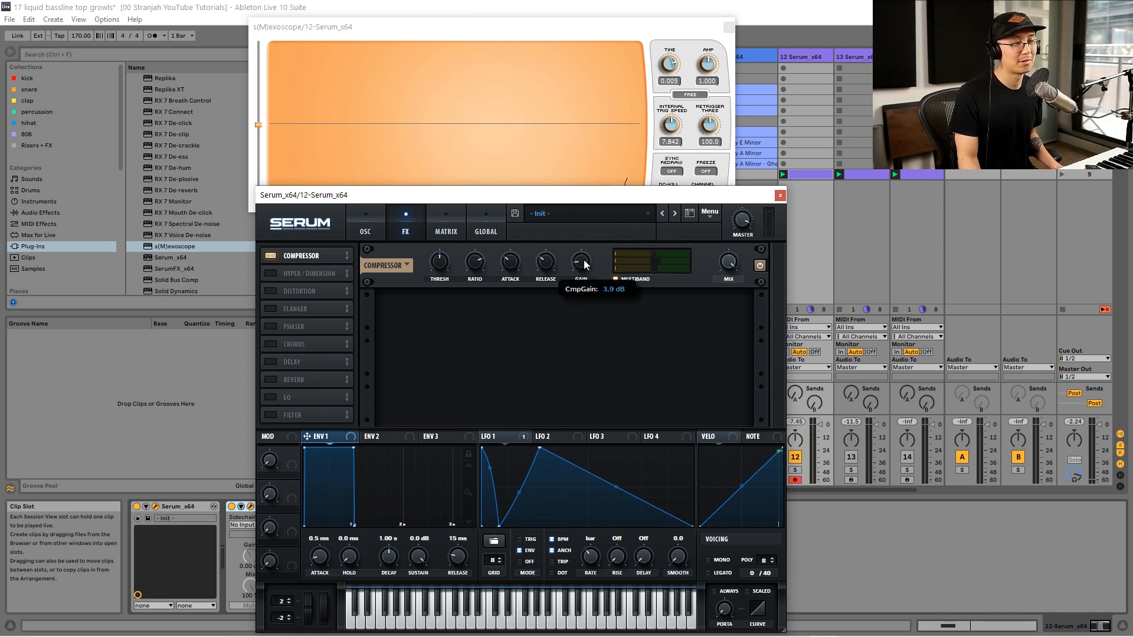
scroll(584, 264, "up", 2)
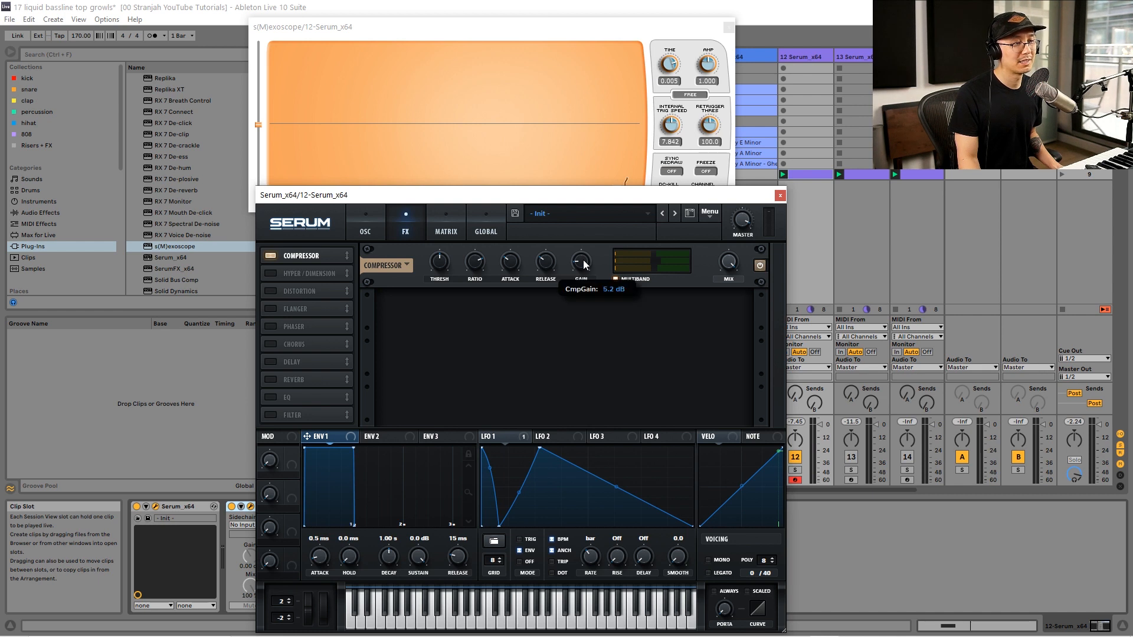
scroll(585, 265, "up", 2)
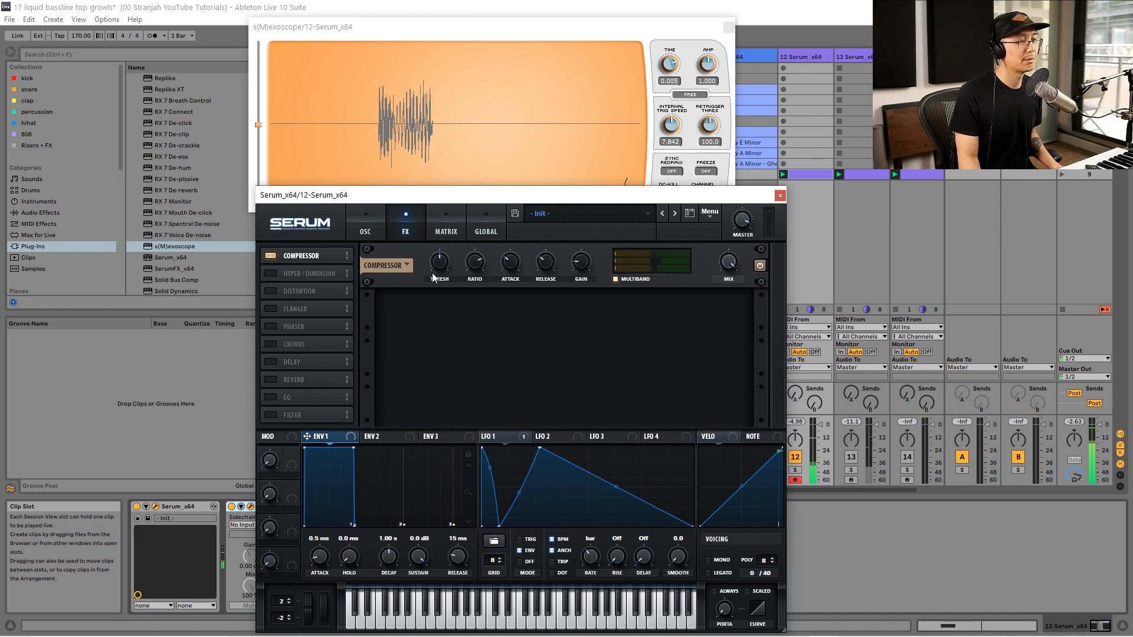
Enable Hyper/Dimension, set the Hyper unison to 3 and slightly reduce the Hyper mix.
left_click(269, 274)
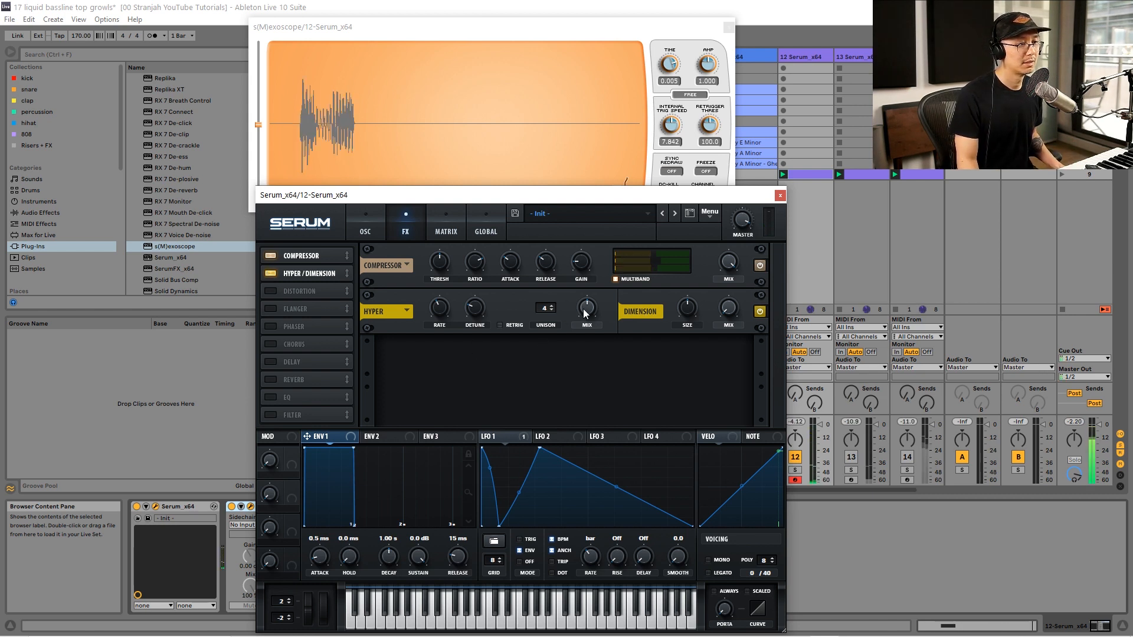
left_click_drag(546, 309, 596, 315)
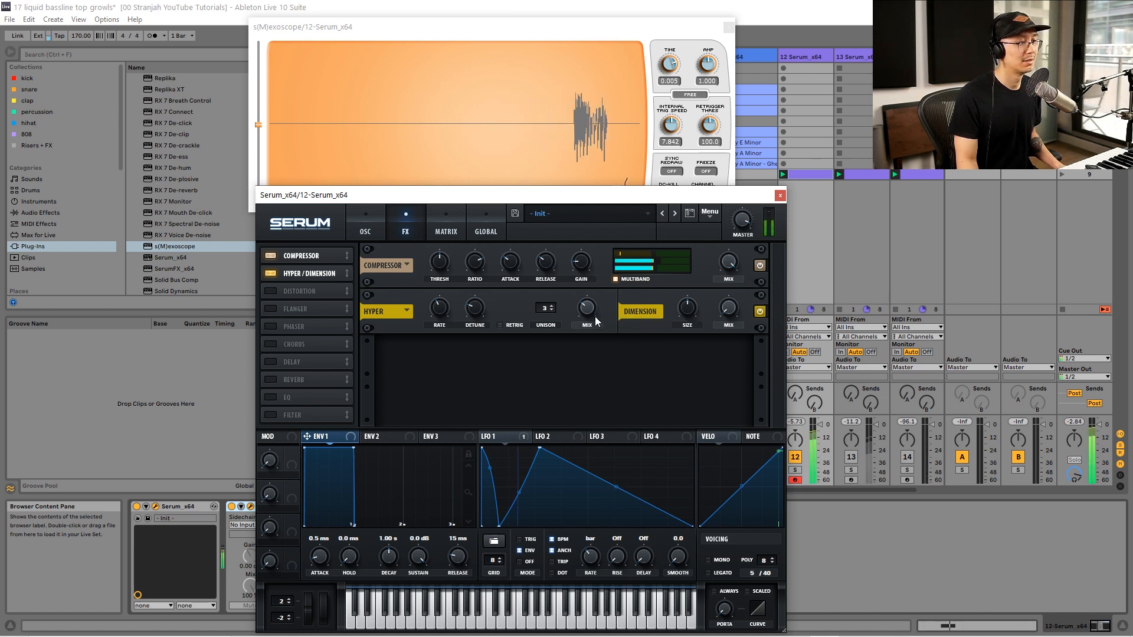
Lower the cutoff of the MG Low 24 filter and adjust LFO 1's modulation depth on it.
left_click(368, 230)
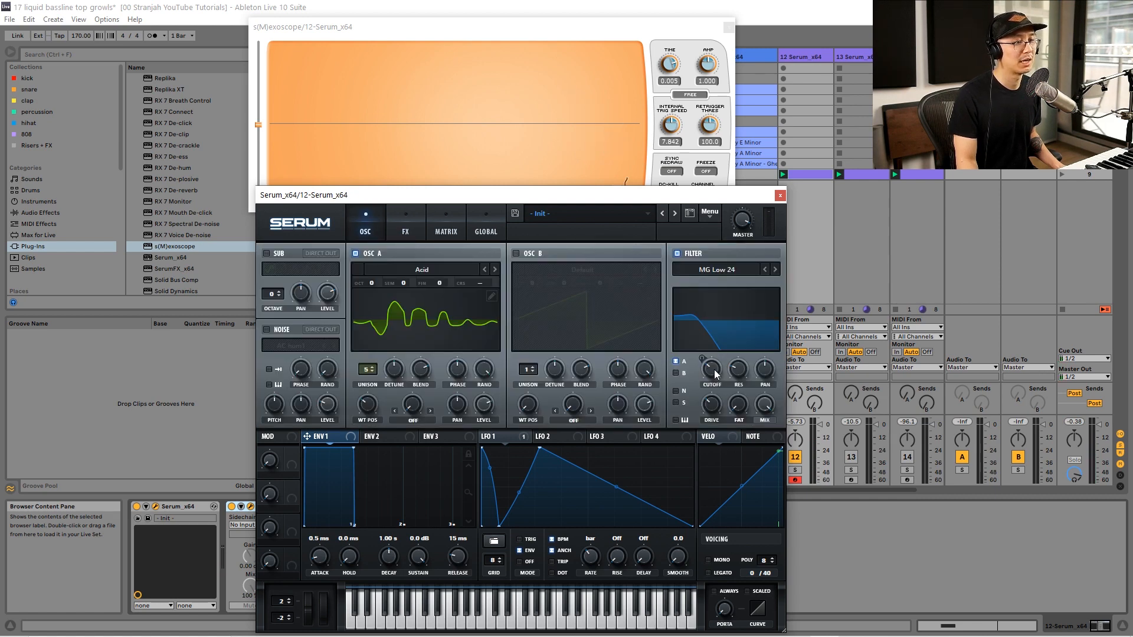
mouse_move(718, 373)
left_mouse_down()
mouse_move(711, 366)
mouse_move(712, 393)
left_mouse_up()
left_click(502, 438)
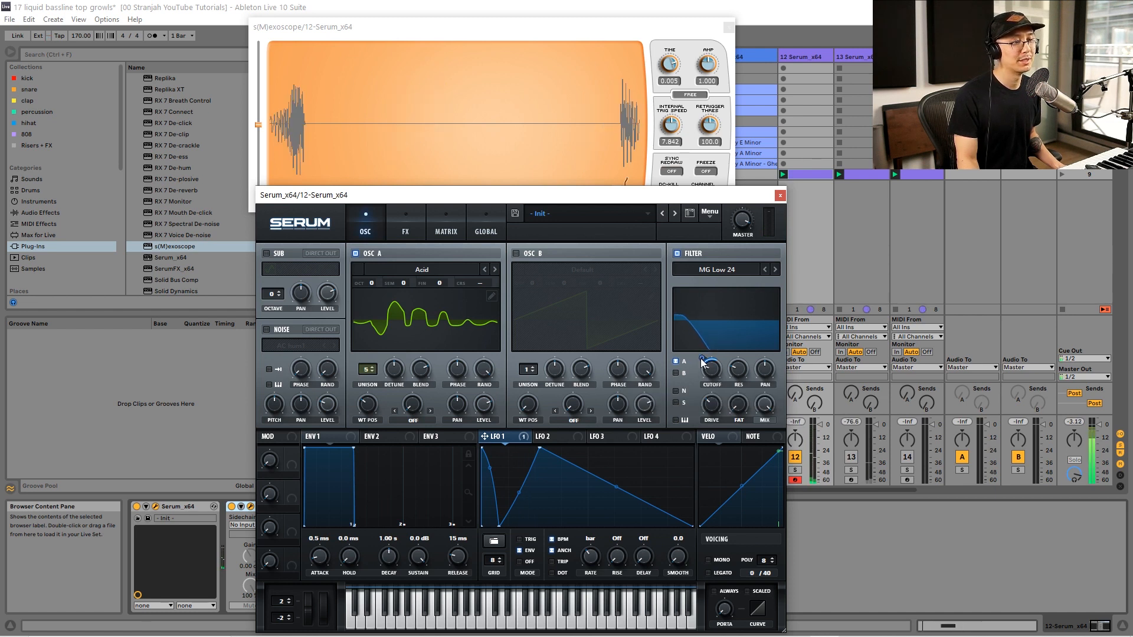
mouse_move(702, 361)
left_click_drag(702, 351, 702, 360)
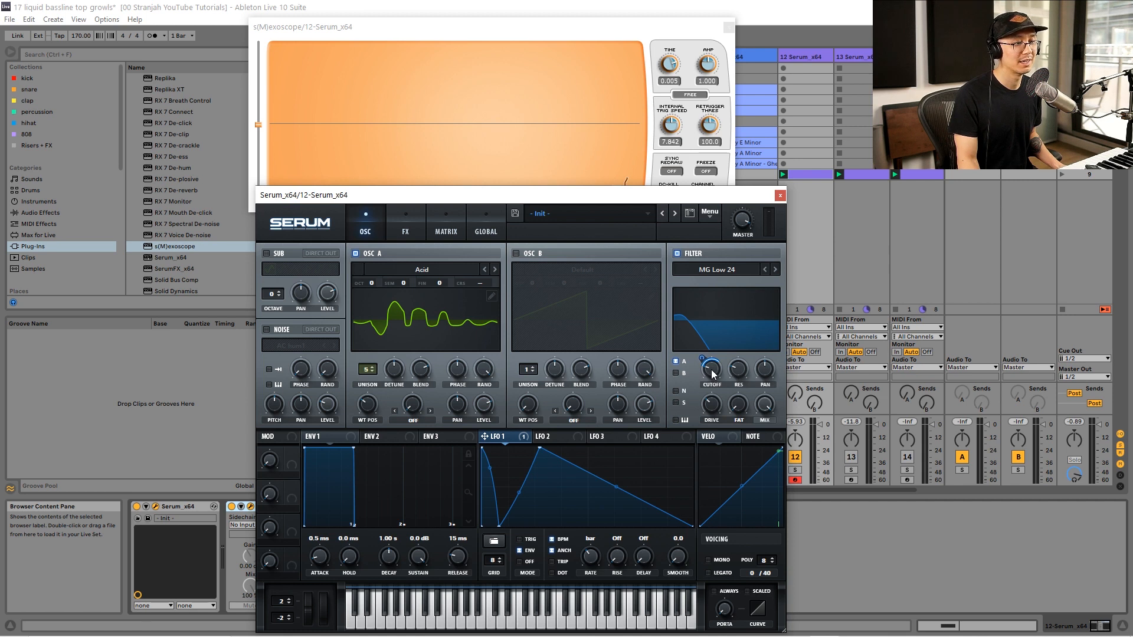
mouse_move(739, 370)
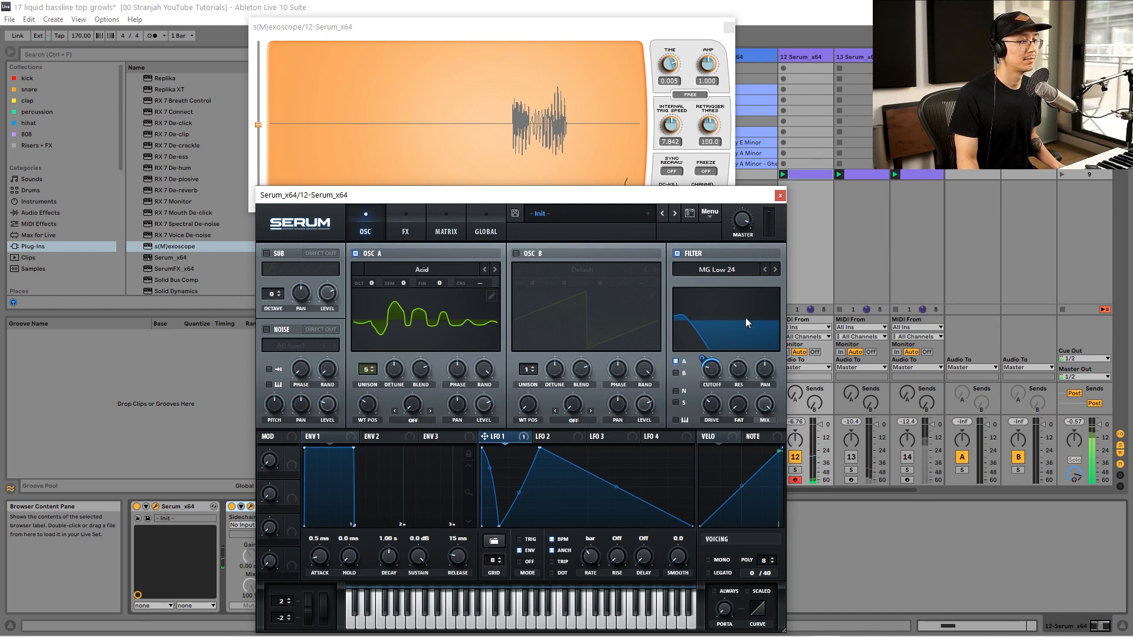
Close the Serum window and insert a Saturator between Serum_x64 and s(M)exoscope on track 12.
left_click(780, 196)
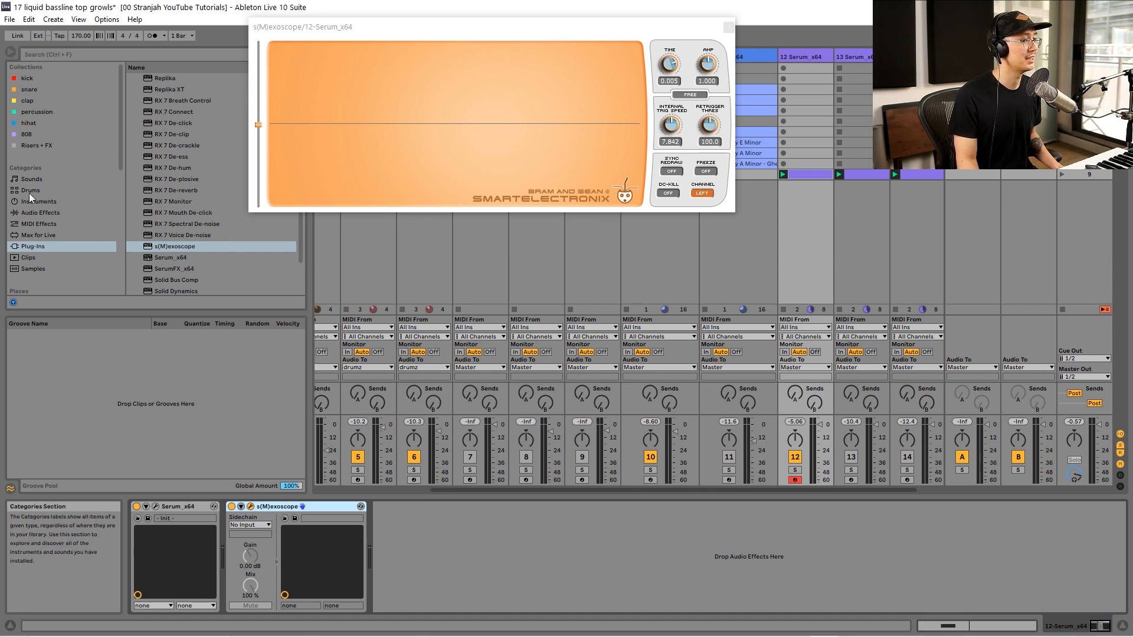
left_click(27, 211)
scroll(203, 221, "down", 7)
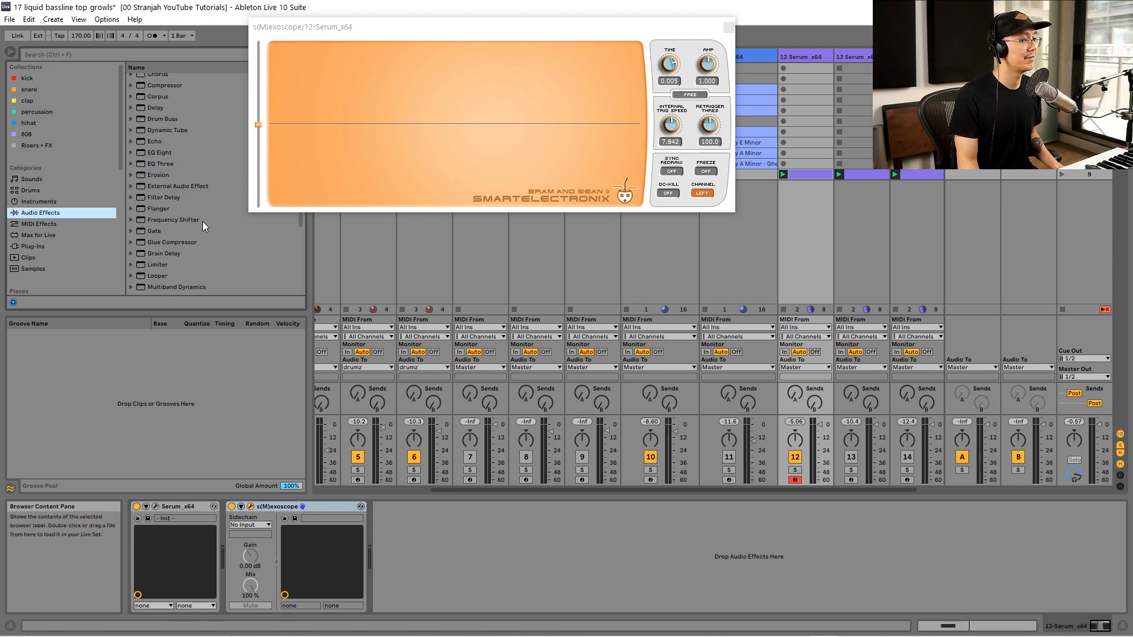
mouse_move(157, 233)
left_mouse_down()
mouse_move(235, 499)
mouse_move(232, 536)
left_mouse_up()
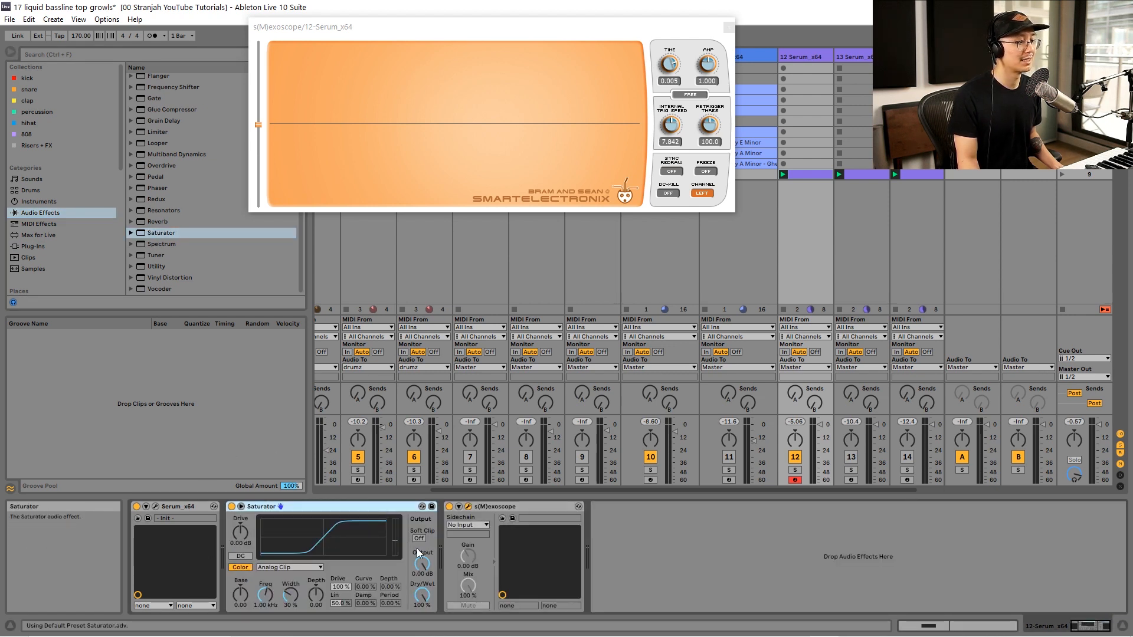
Set the Saturator's drive to 10.1 dB and compensate with an output of -9.43 dB.
left_click_drag(241, 538, 241, 524)
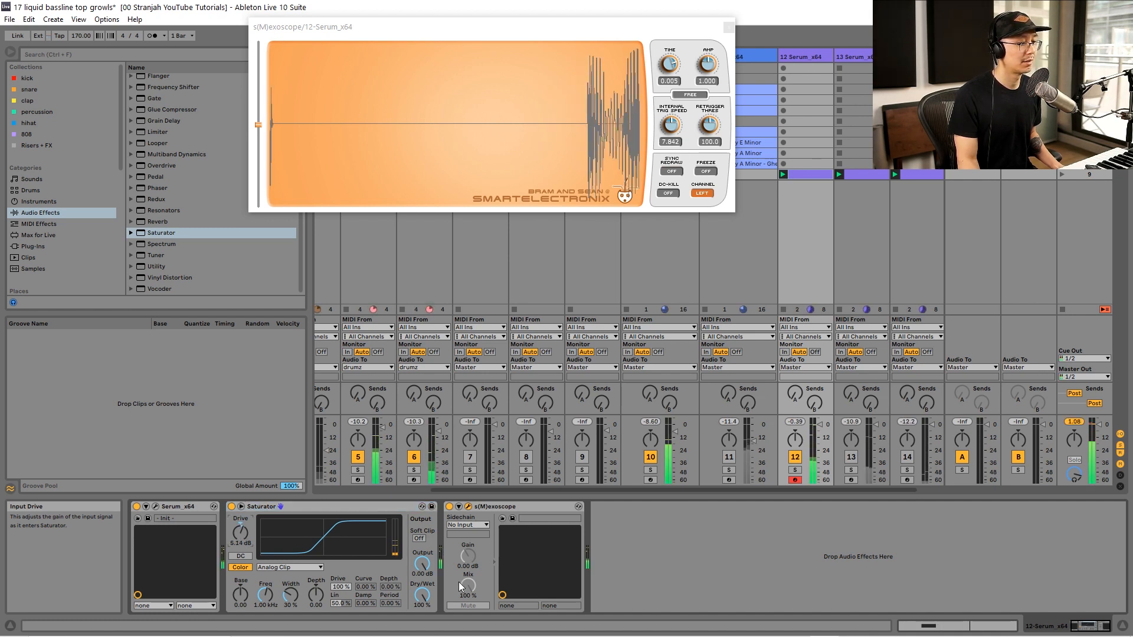
left_click_drag(422, 563, 423, 591)
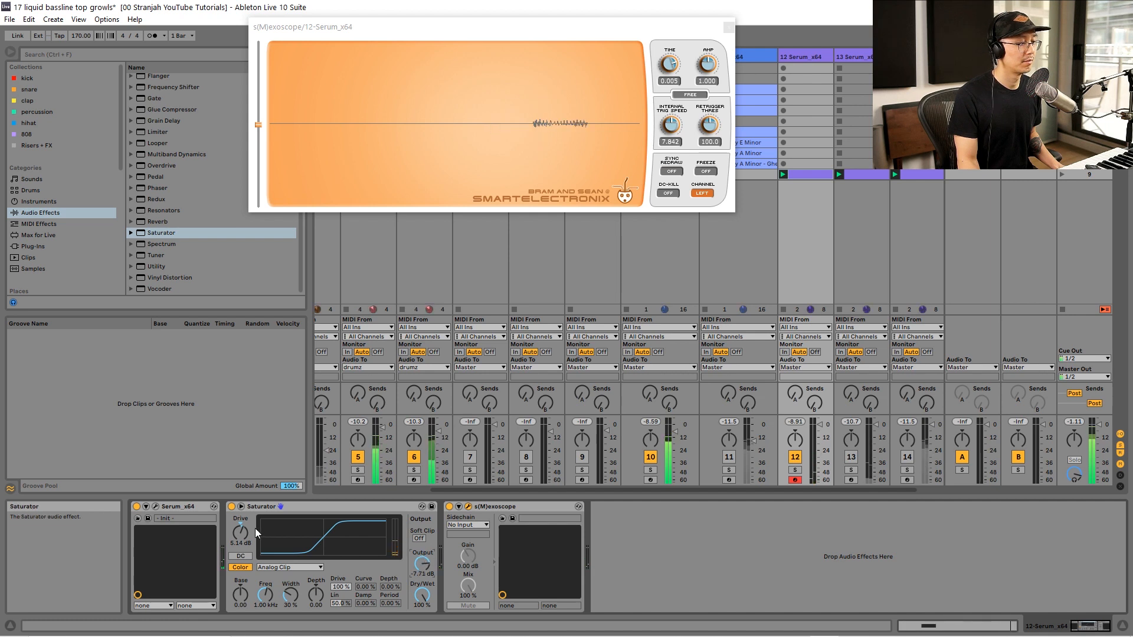
left_click_drag(241, 543, 243, 544)
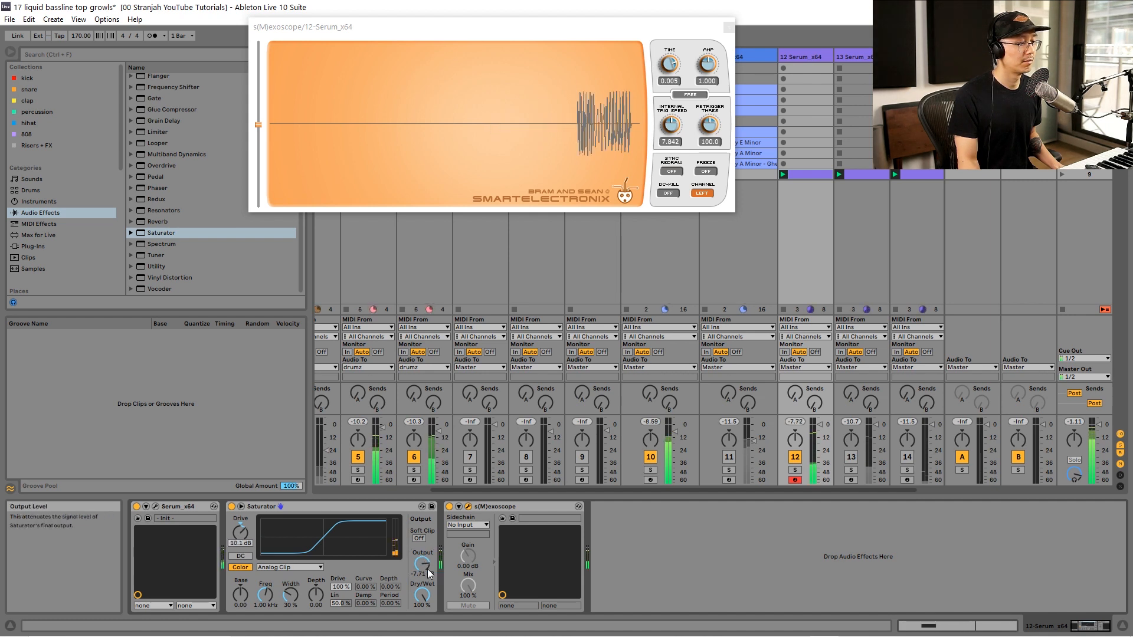
left_click_drag(423, 565, 422, 565)
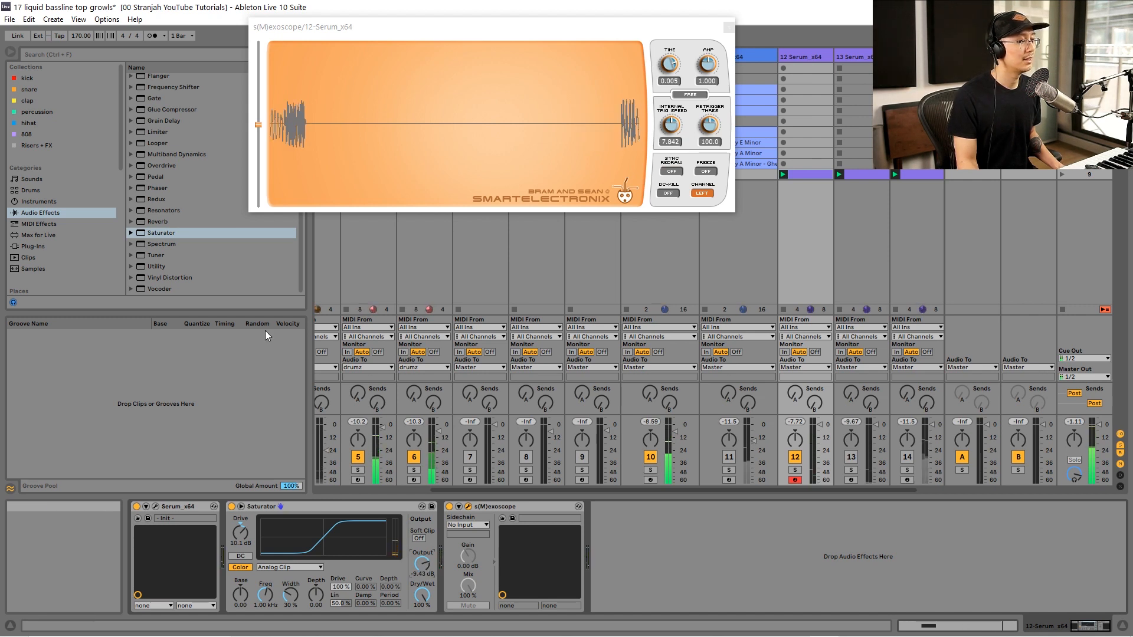
Insert EQ Eight after the Saturator and set its first band as a low cut at 200 Hz.
scroll(185, 186, "up", 4)
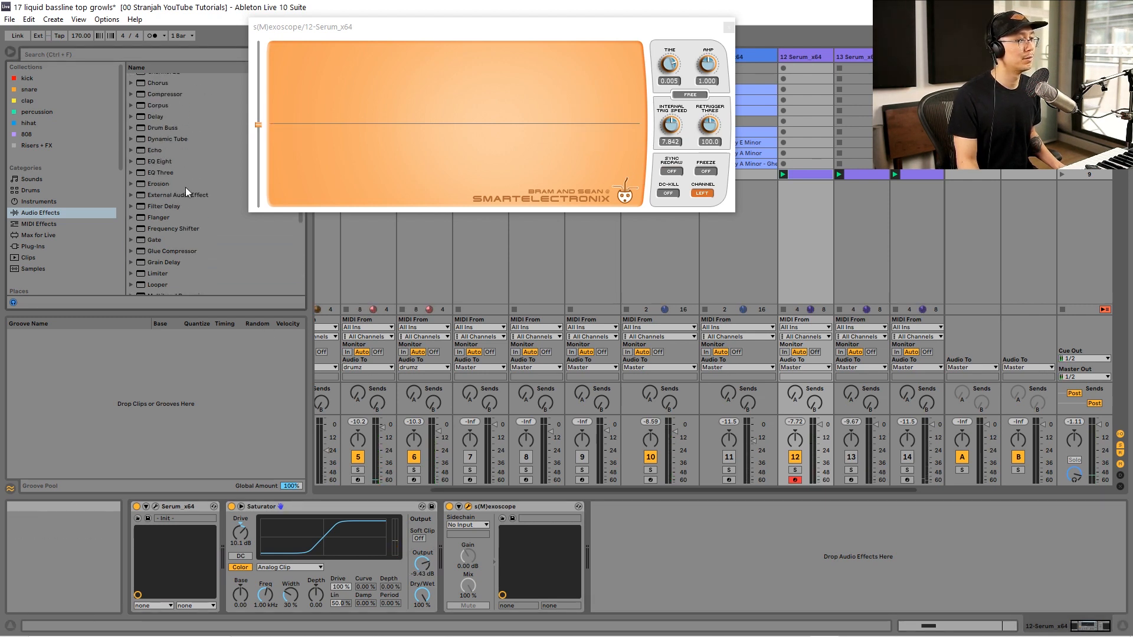
left_click(151, 161)
left_click_drag(153, 159, 438, 534)
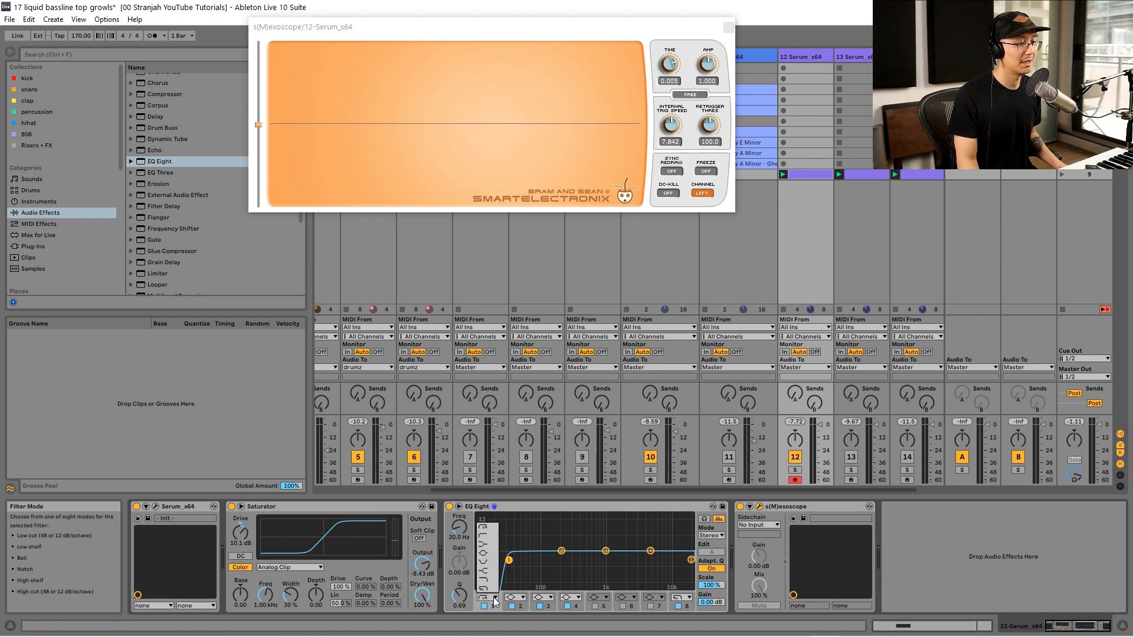
left_click(460, 534)
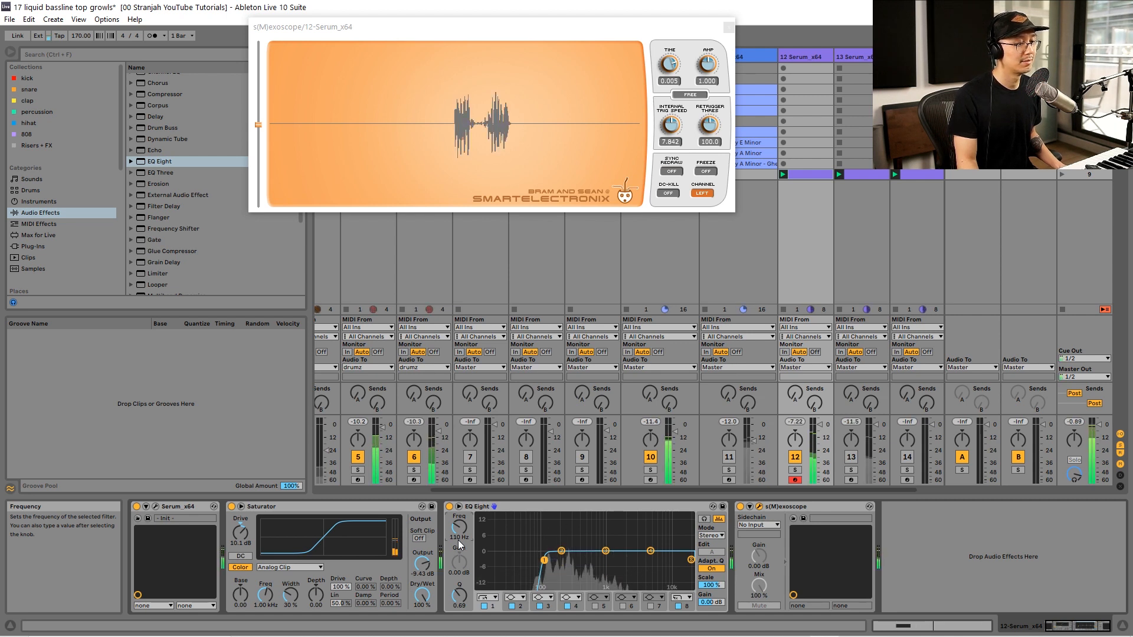
mouse_move(465, 537)
left_mouse_down()
mouse_move(465, 523)
mouse_move(455, 536)
left_mouse_up()
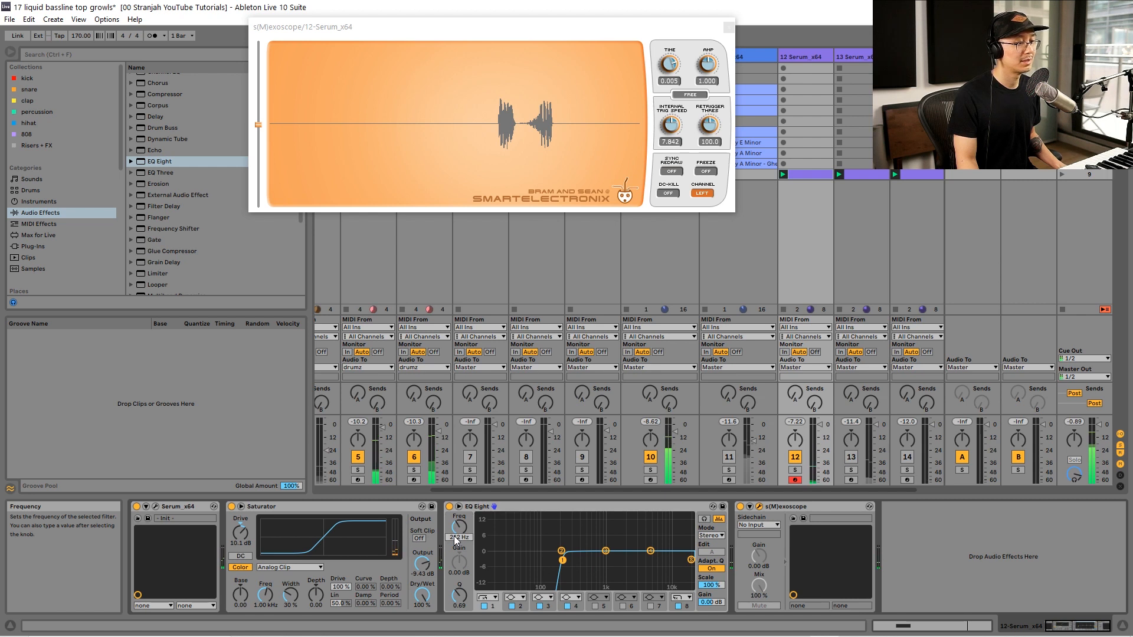
type("200")
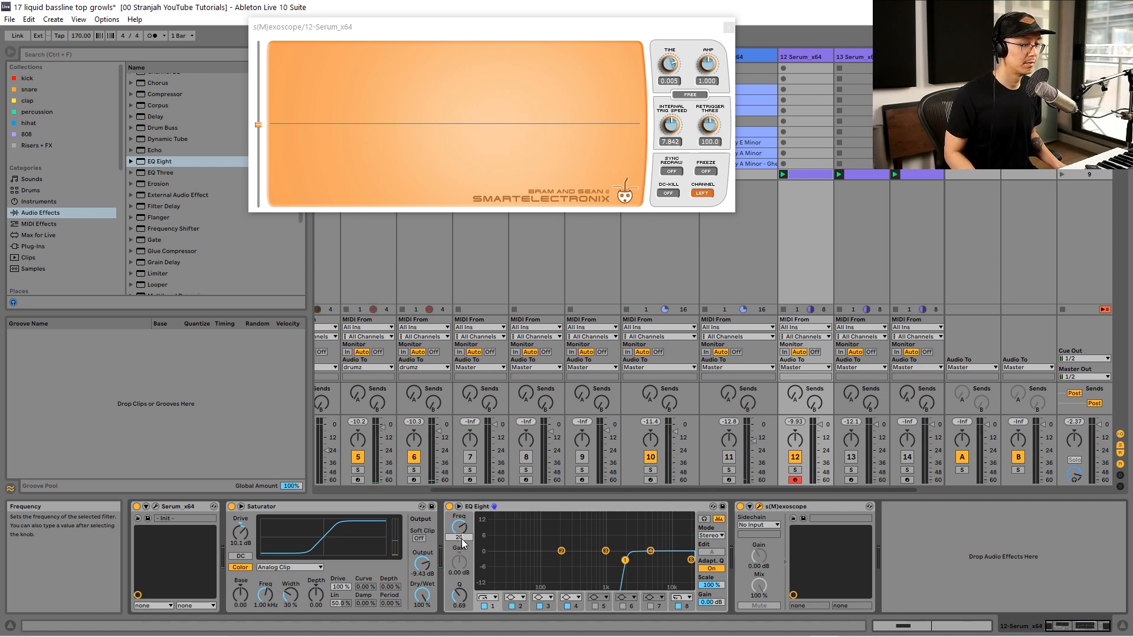
key("Return")
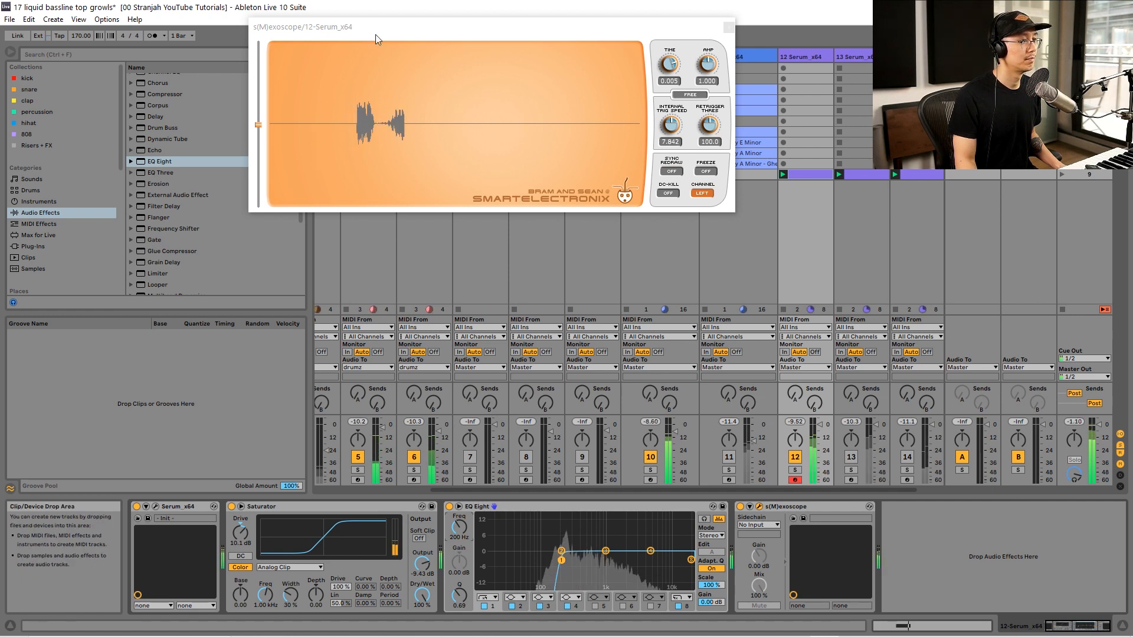
Move the oscilloscope window aside and add Echo at the end of the device chain with dry/wet at 15%.
left_click_drag(376, 32, 444, 43)
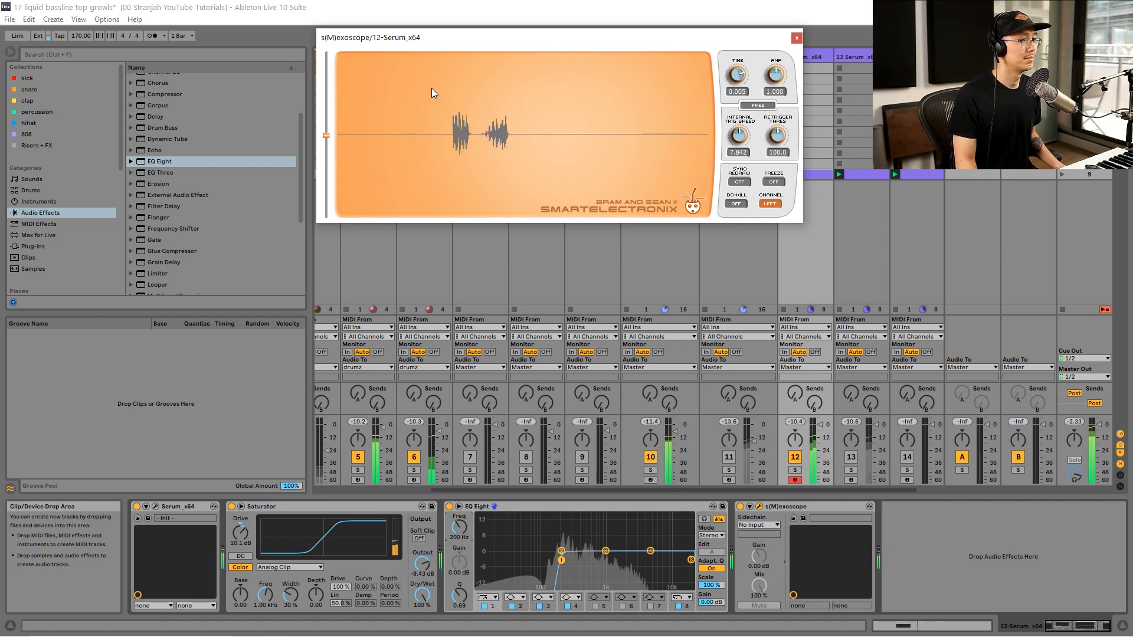
left_click(157, 150)
left_click_drag(979, 537, 975, 532)
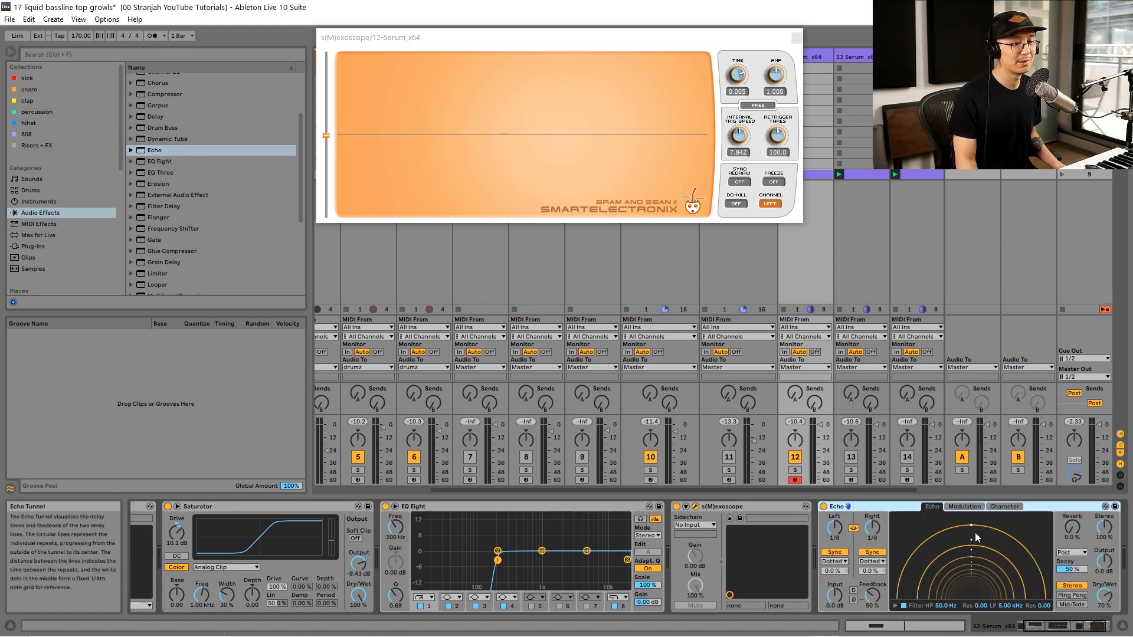
mouse_move(1108, 592)
left_mouse_down()
mouse_move(1107, 619)
mouse_move(1105, 596)
left_mouse_up()
key("space")
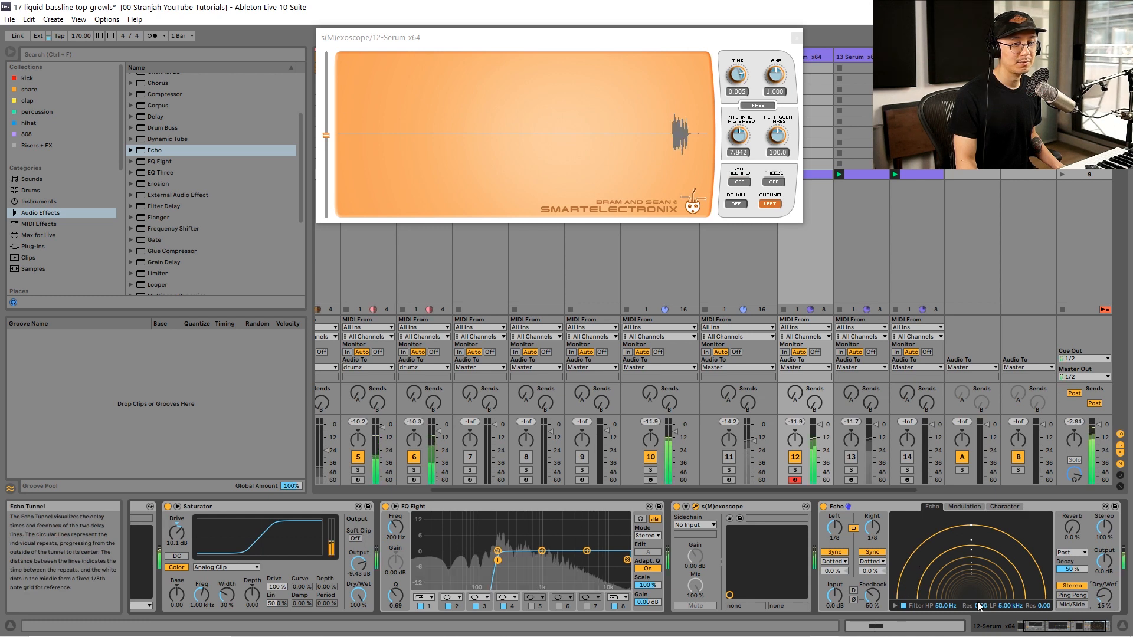
Set Echo's high-pass filter to 200 Hz and reduce its dry/wet to 12%.
left_click_drag(951, 610, 944, 606)
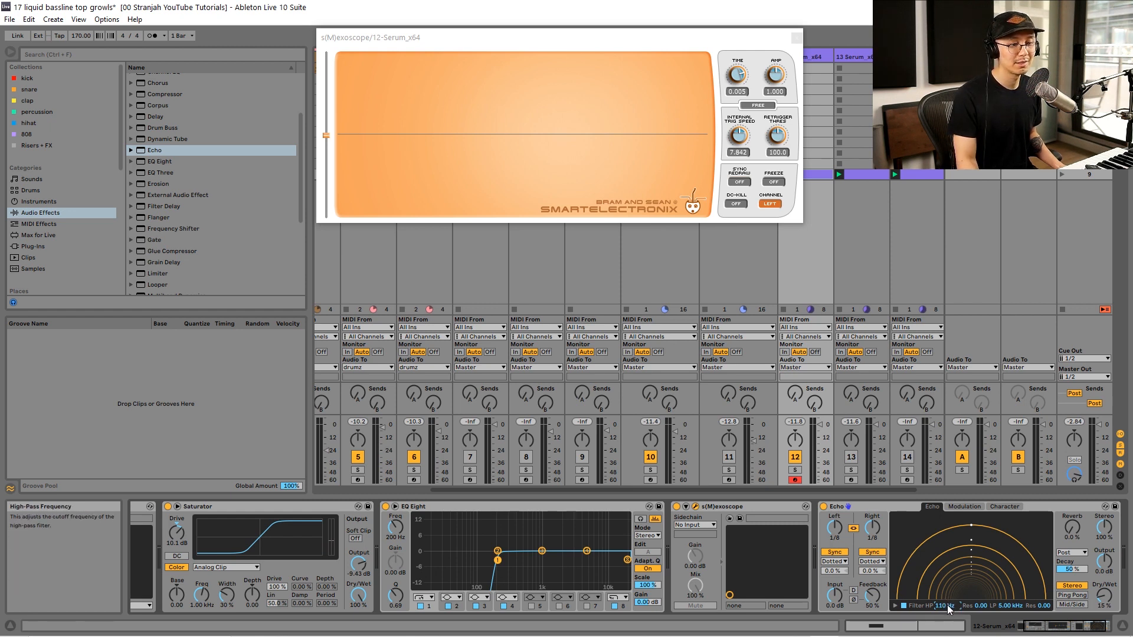
key("space")
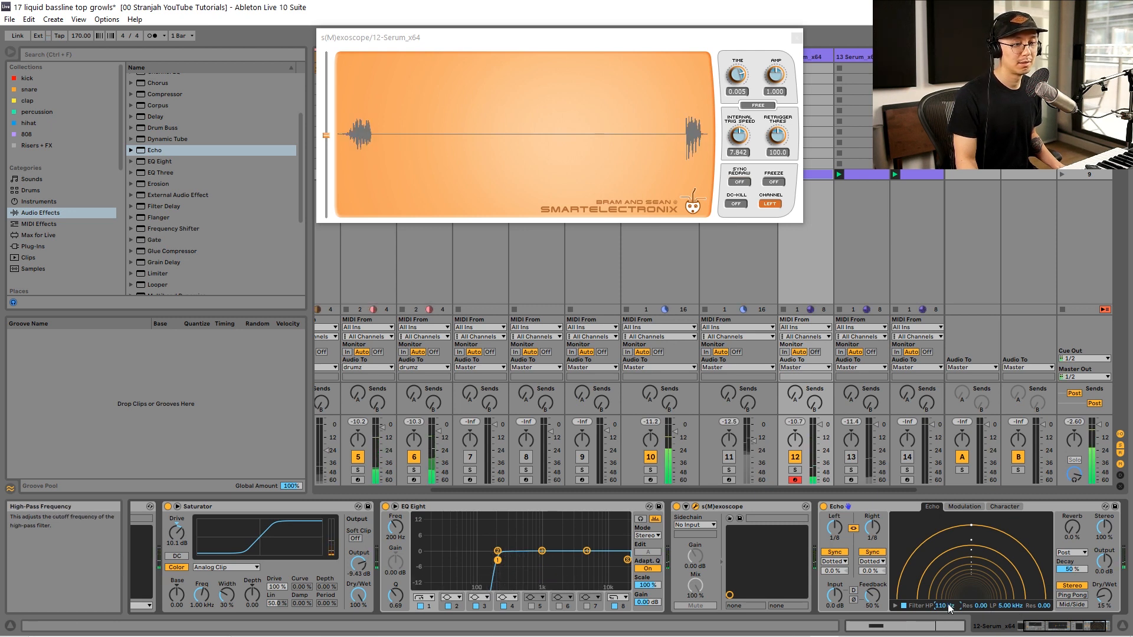
type("20")
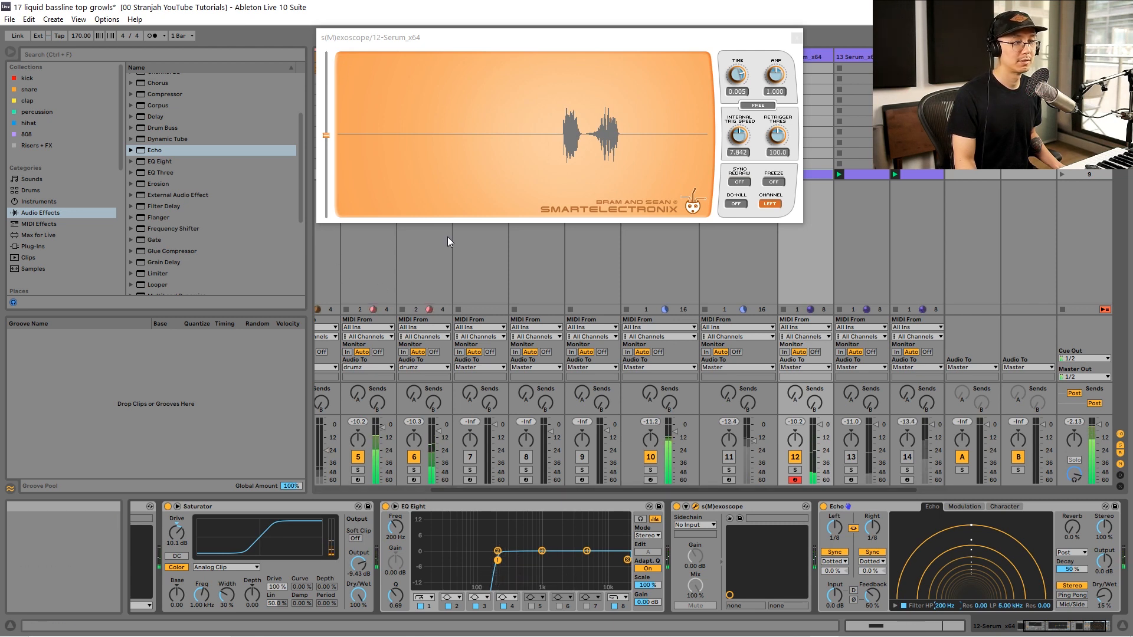
left_click_drag(1104, 596, 1104, 601)
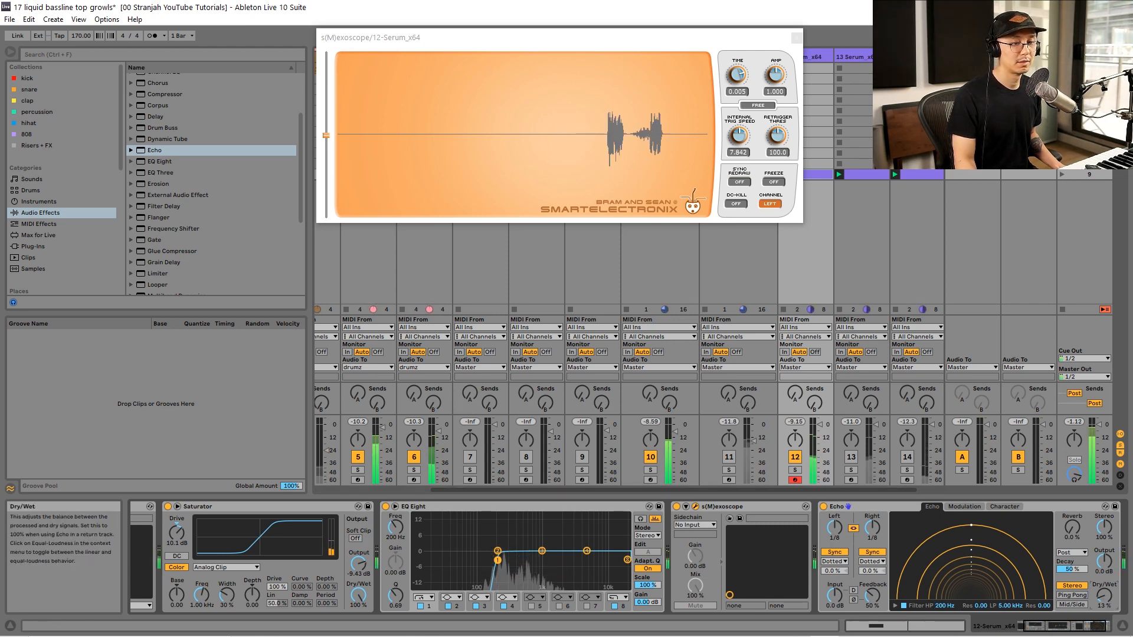
Add ValhallaVintageVerb after Echo at the end of track 12's device chain.
left_click_drag(300, 204, 299, 285)
left_click(34, 244)
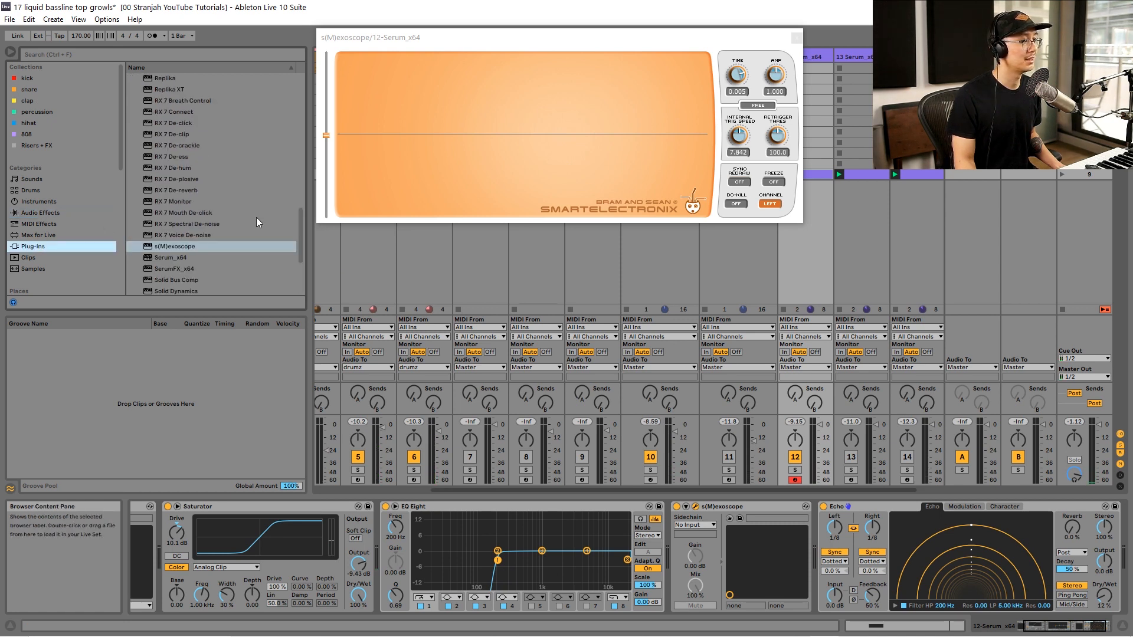
left_click_drag(299, 236, 302, 276)
double_click(199, 232)
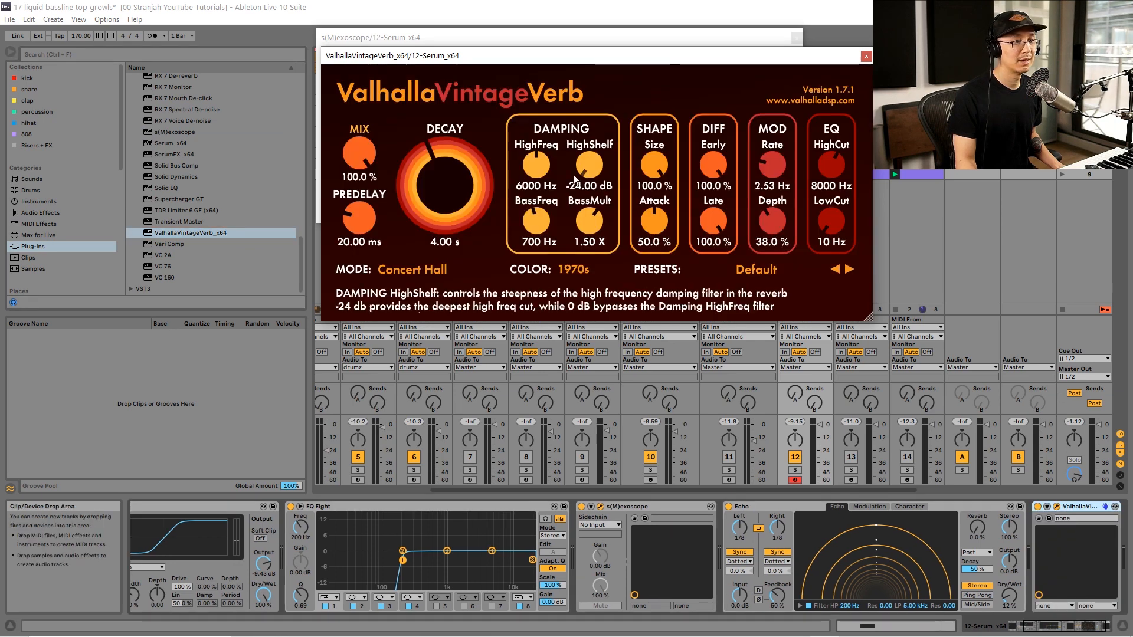
Set the reverb's mix to 8%, low cut to 190 Hz and decay to 1.48 s, and hide the plug-in windows.
left_click_drag(357, 157, 363, 288)
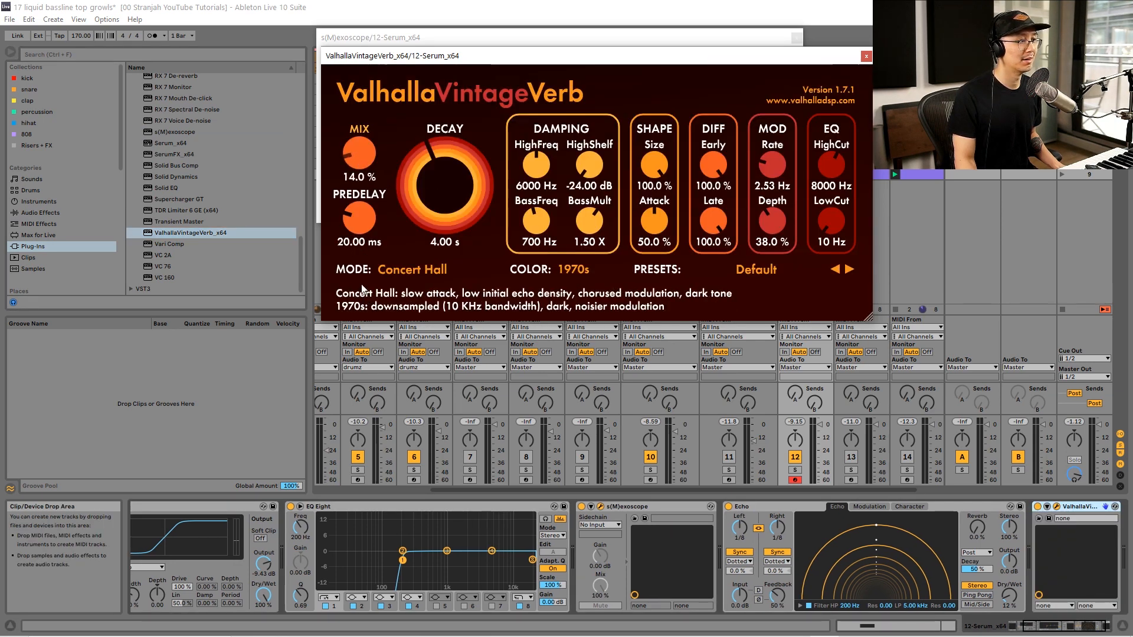
left_click_drag(835, 220, 835, 208)
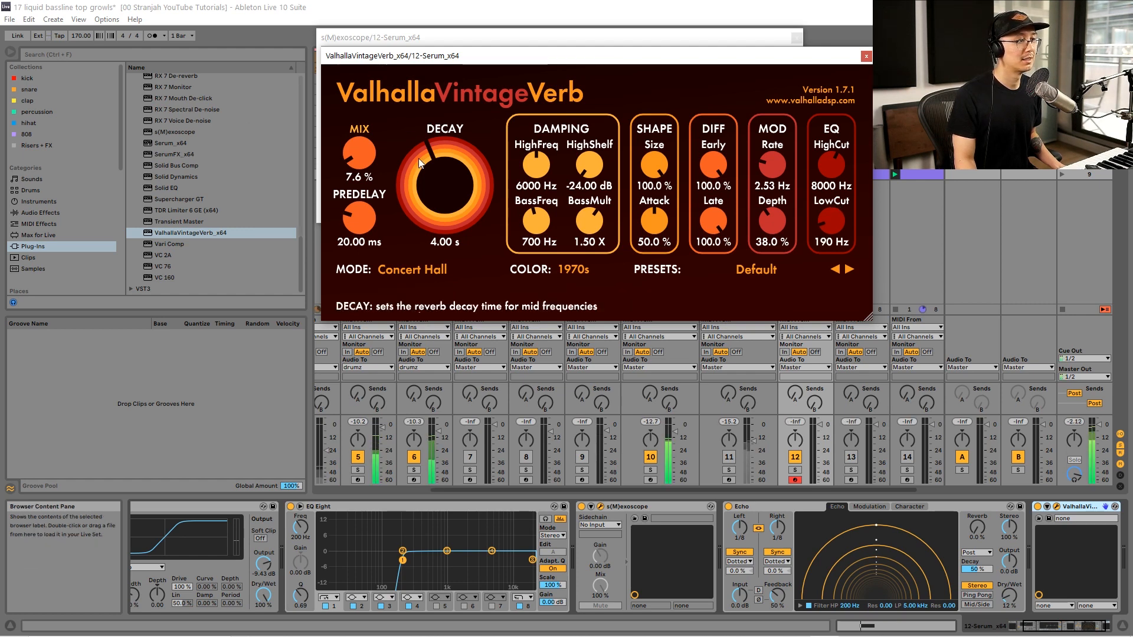
mouse_move(419, 158)
left_mouse_down()
mouse_move(418, 171)
mouse_move(356, 158)
mouse_move(415, 164)
left_mouse_up()
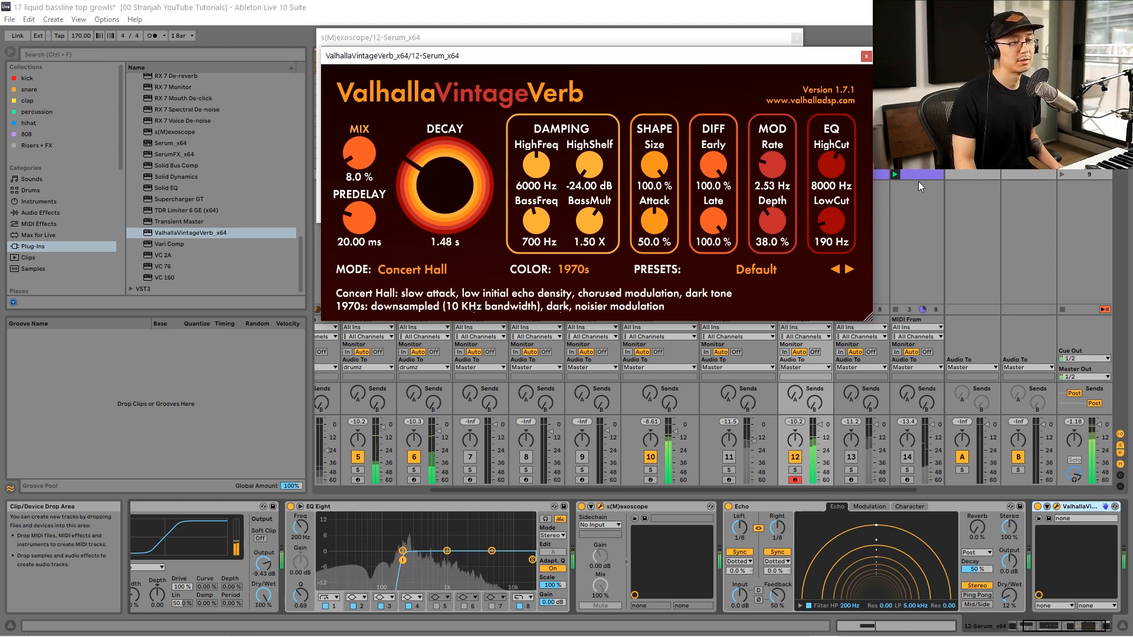
key("ctrl+alt+p")
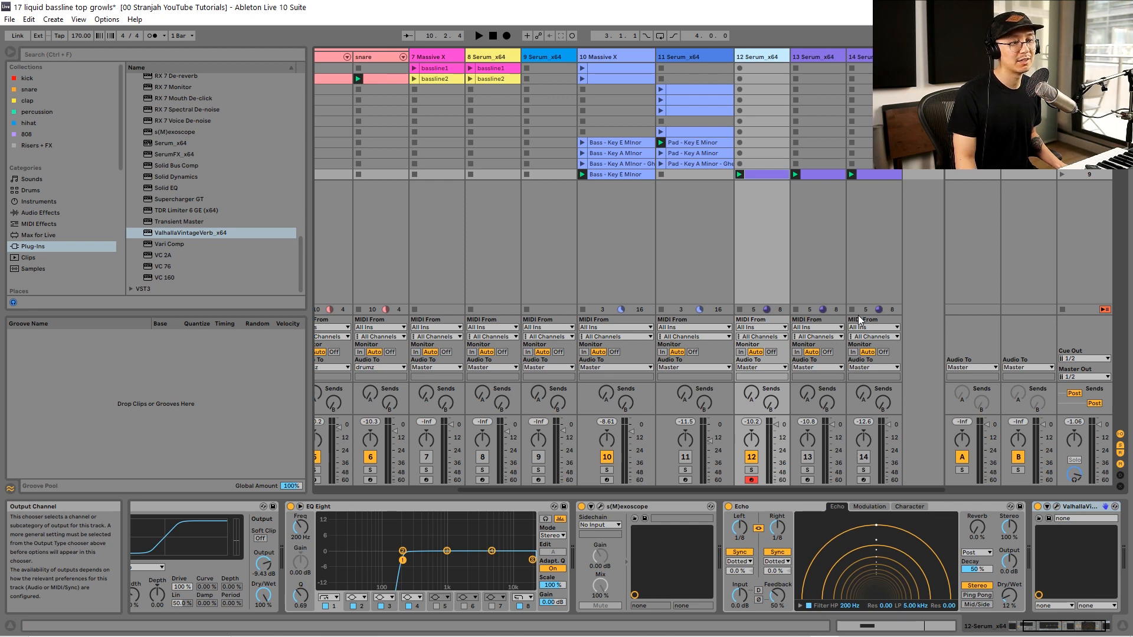
Unmute track 14 and play the set to hear its layer together with track 12.
left_click(865, 457)
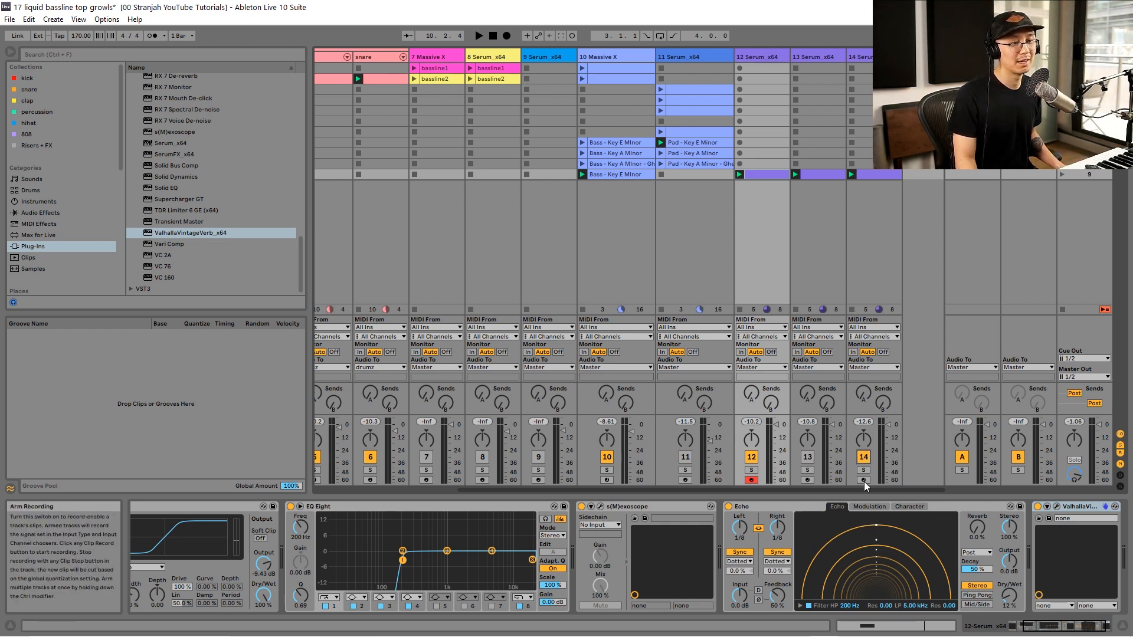
key("space")
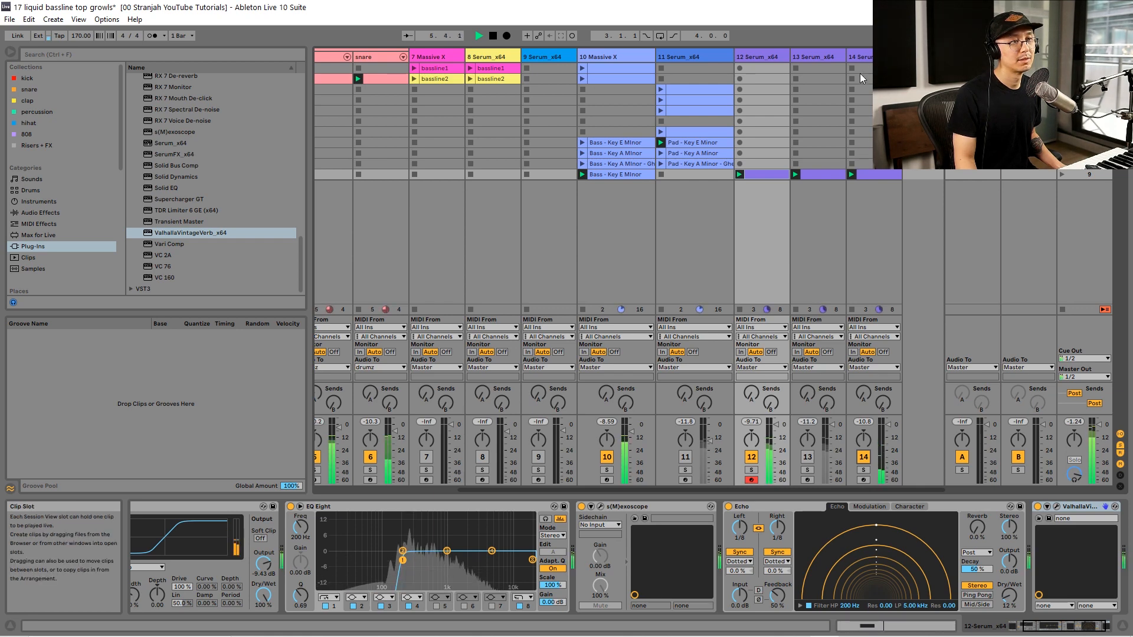
key("space")
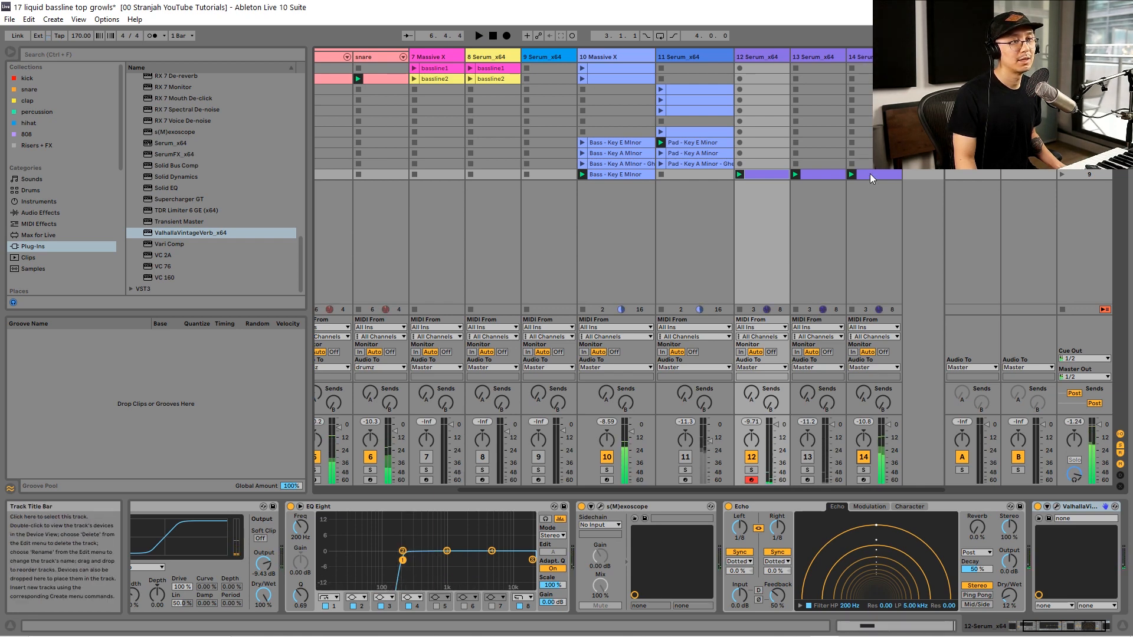
Open track 14's MIDI clip, move its note up to F#1 and audition that pitch.
double_click(869, 176)
left_click_drag(1033, 282, 1028, 225)
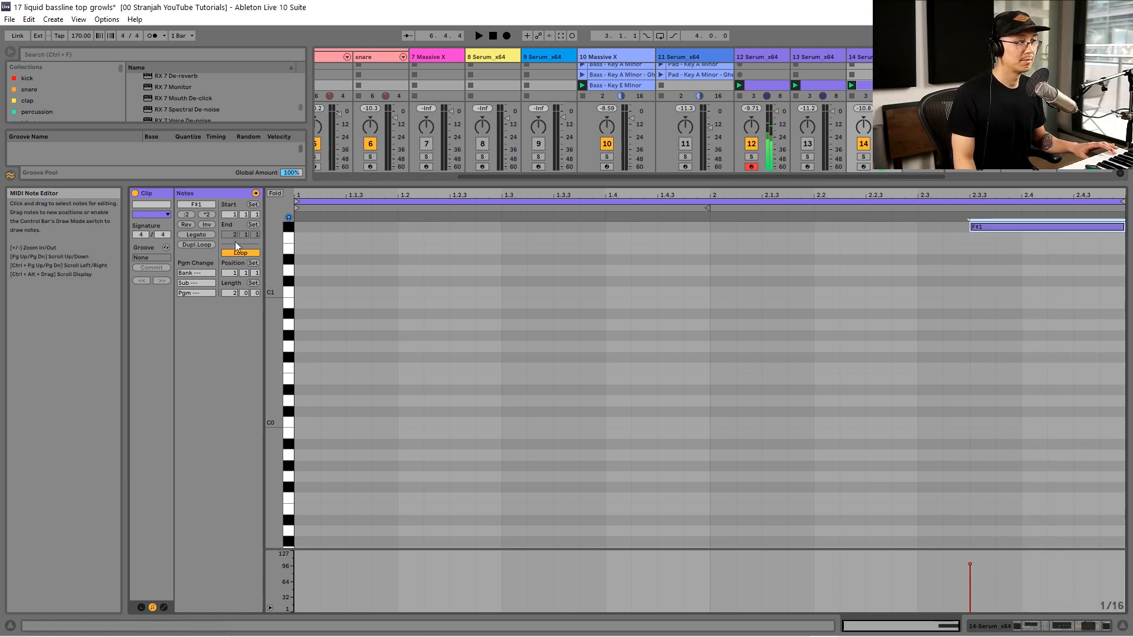
left_click(288, 228)
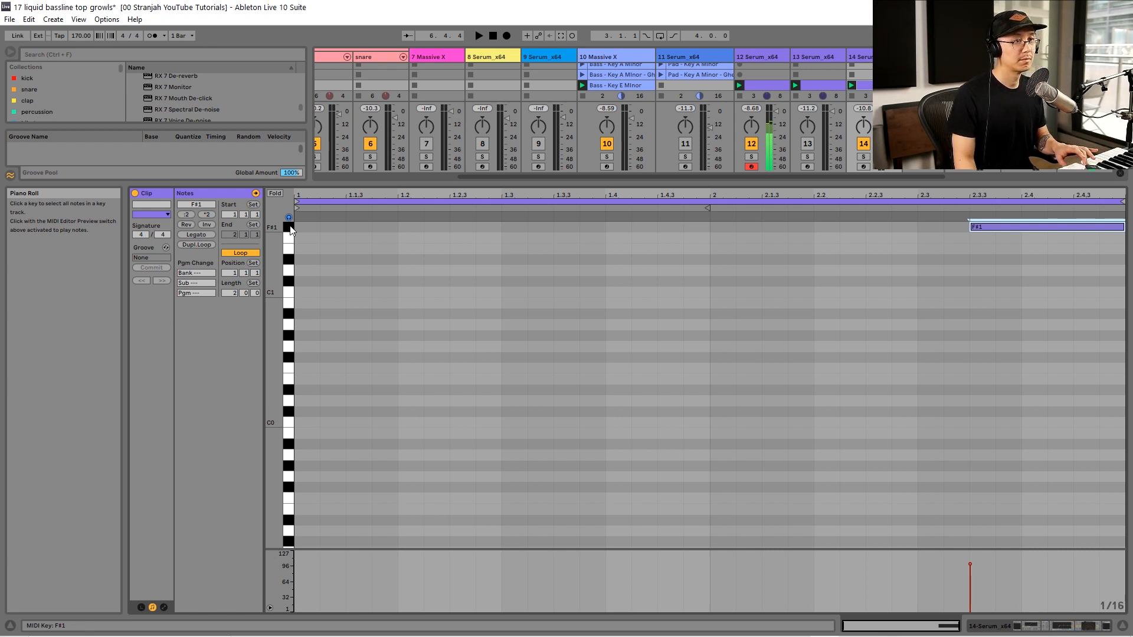
Arm track 14 and inspect its Serum patch with the Acid wavetable and LFO mode settings.
left_click(863, 166)
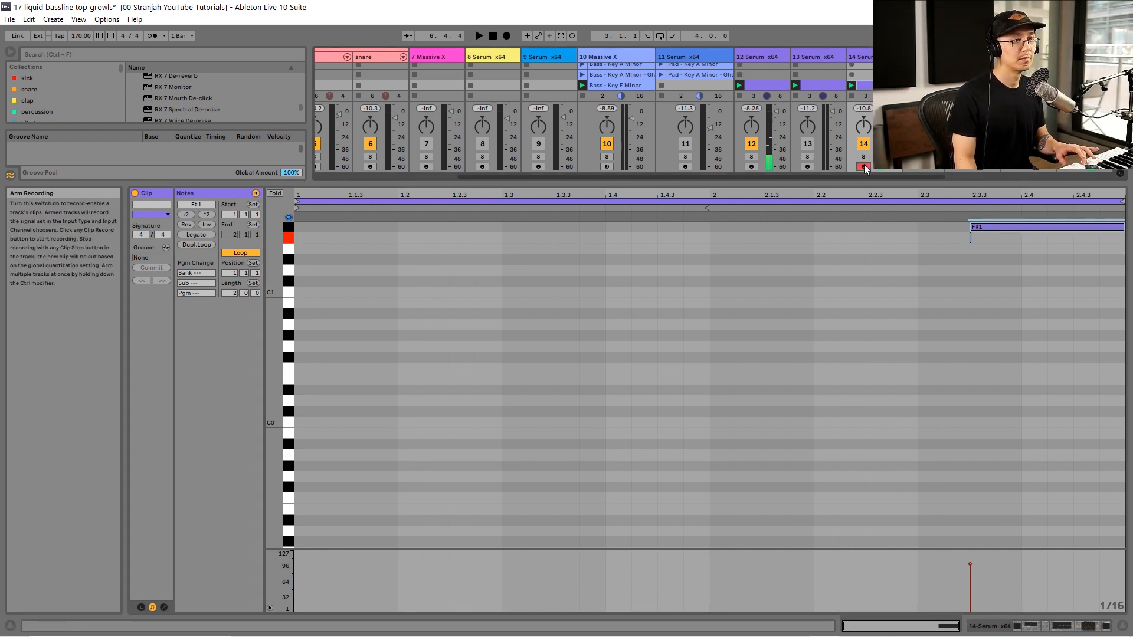
double_click(862, 58)
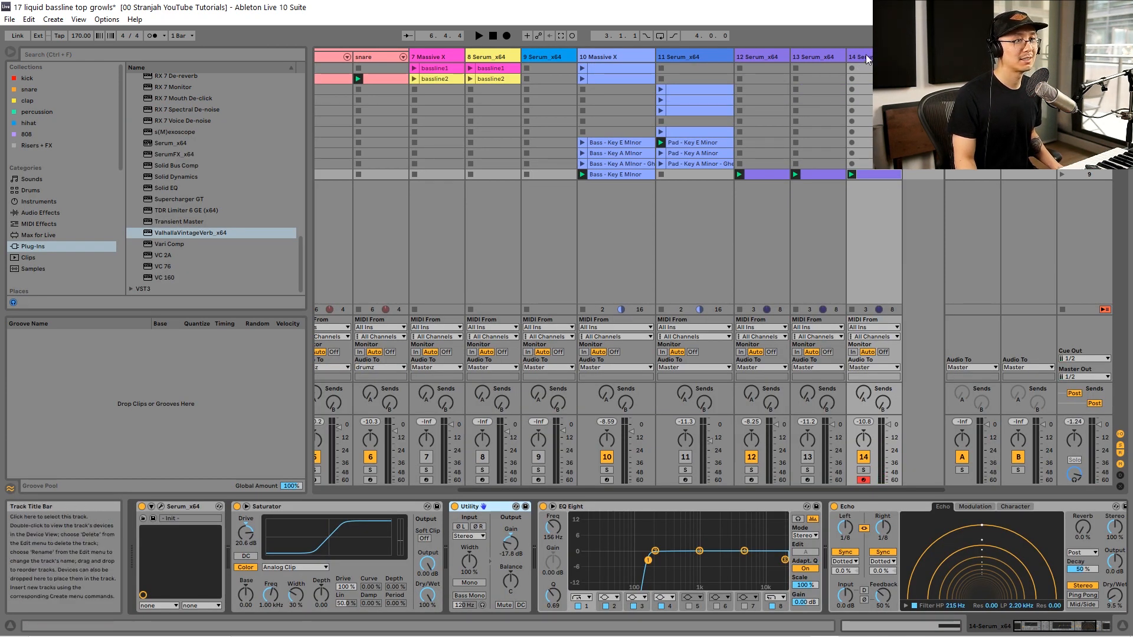
left_click(160, 507)
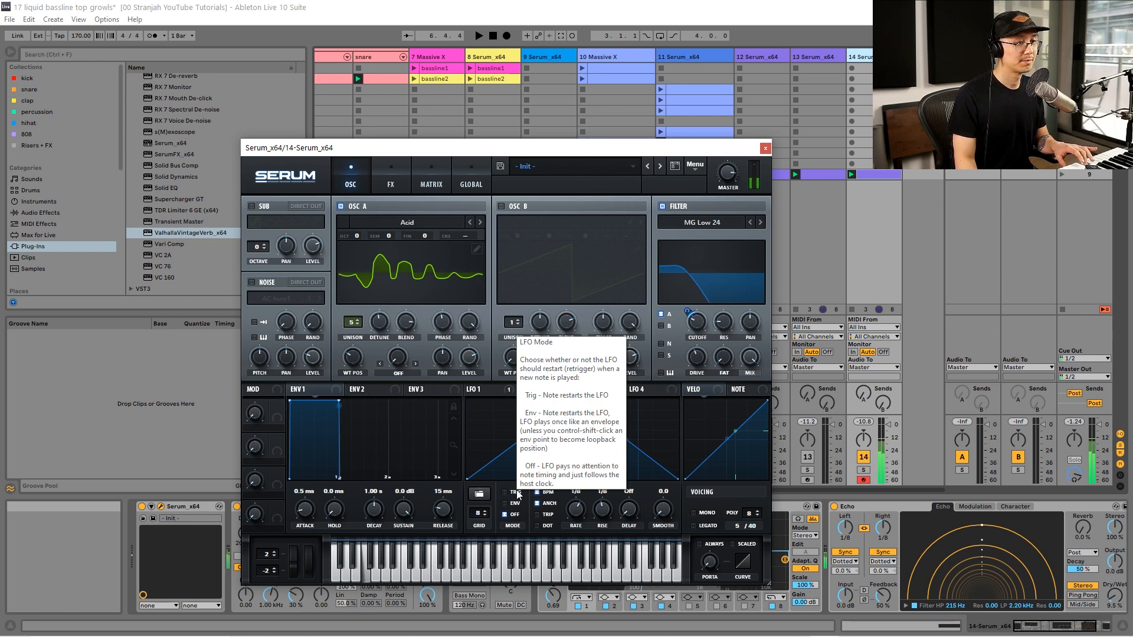
left_click(767, 146)
Show track 14's MIDI clip and listen to it in playback with the other layers.
double_click(884, 177)
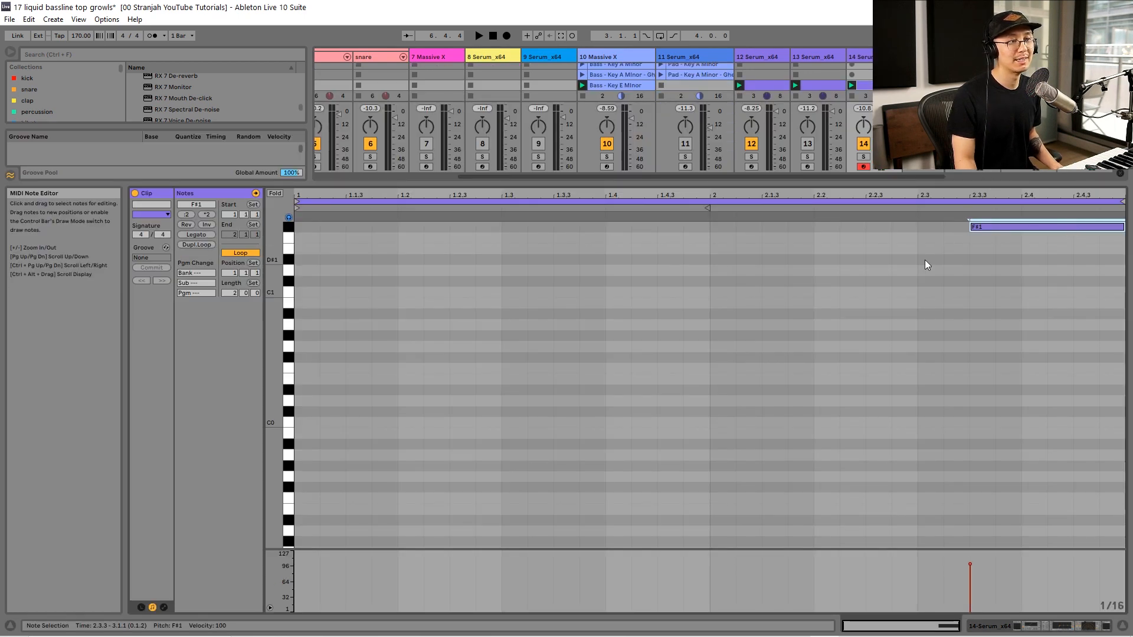
key("space")
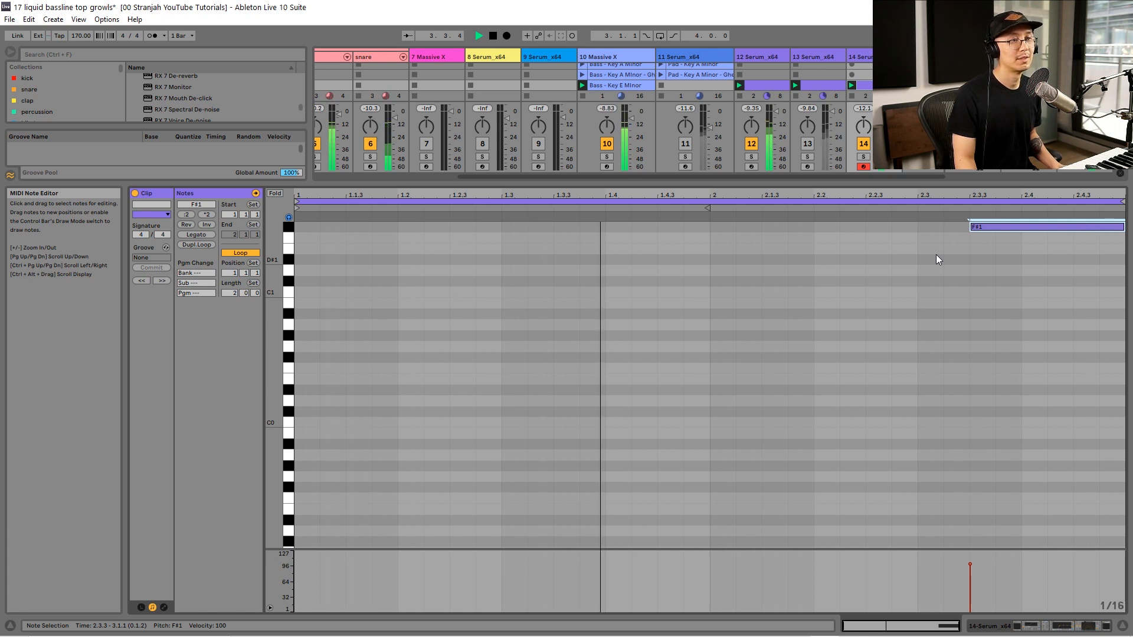
key("space")
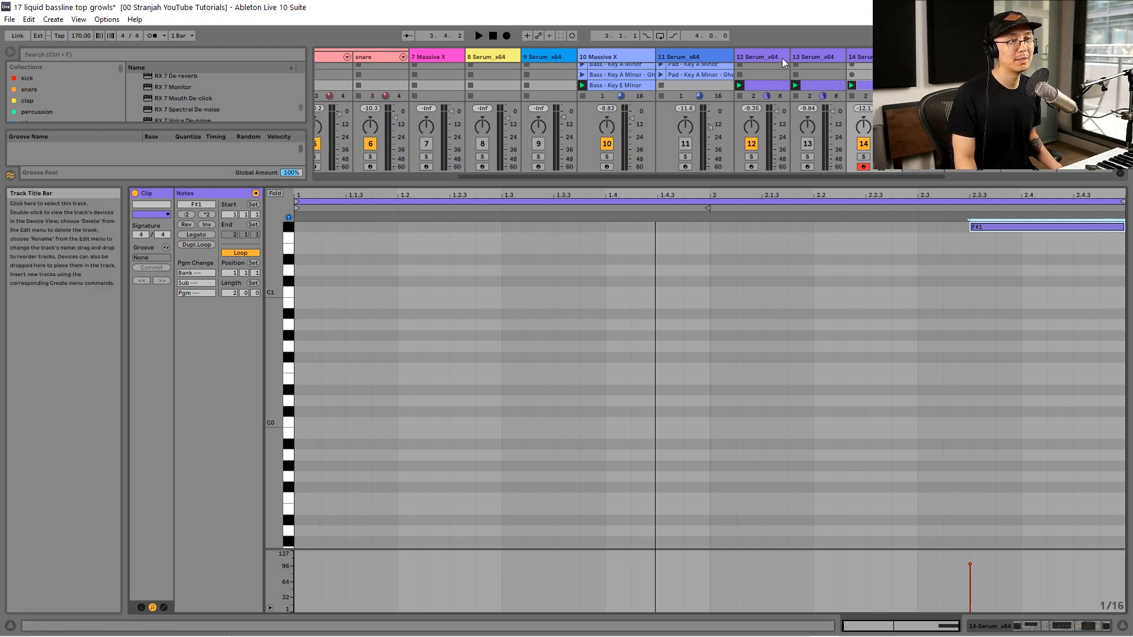
key("Tab")
key("Tab")
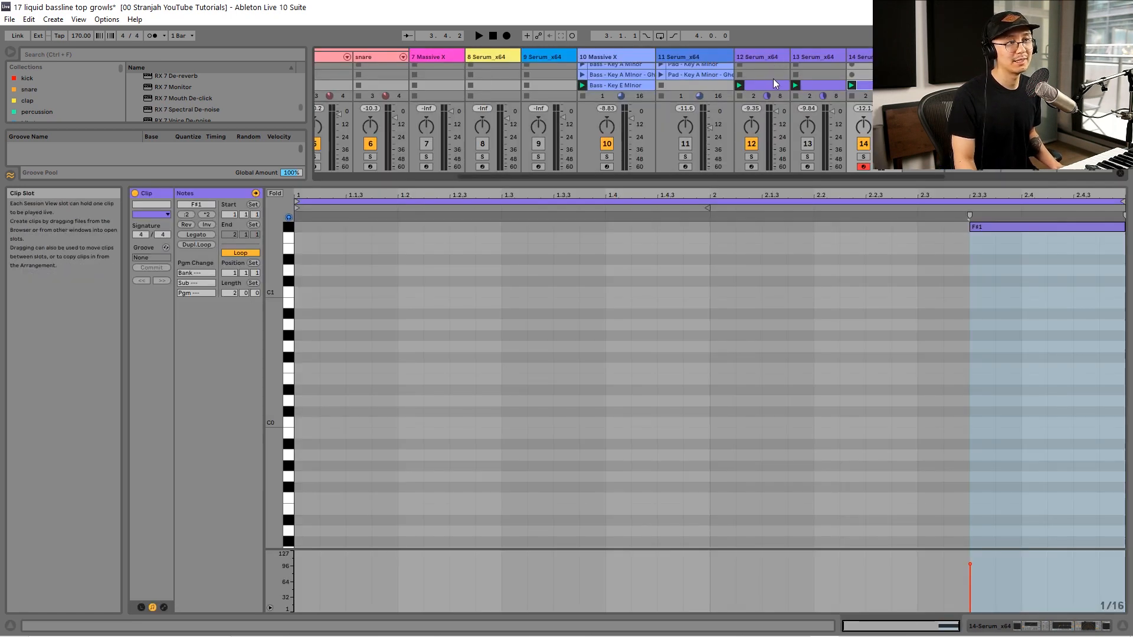
key("Tab")
key("Tab")
key("shift+Tab")
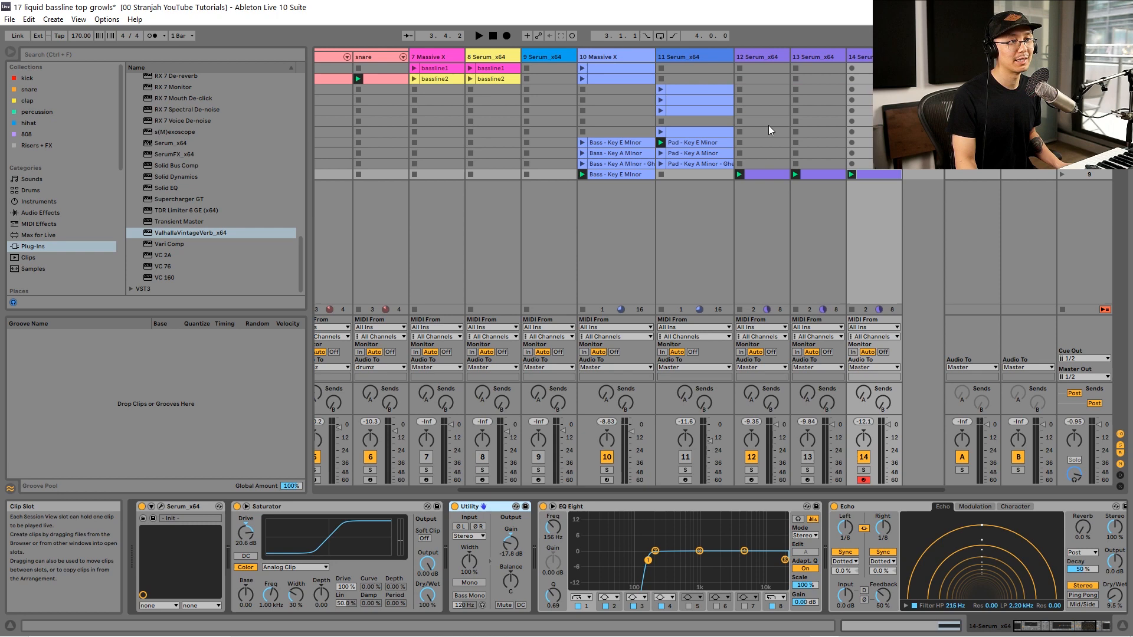
Open track 12's MIDI clip, listen to it and raise its F0 note one octave to F1.
left_click(766, 173)
key("Tab")
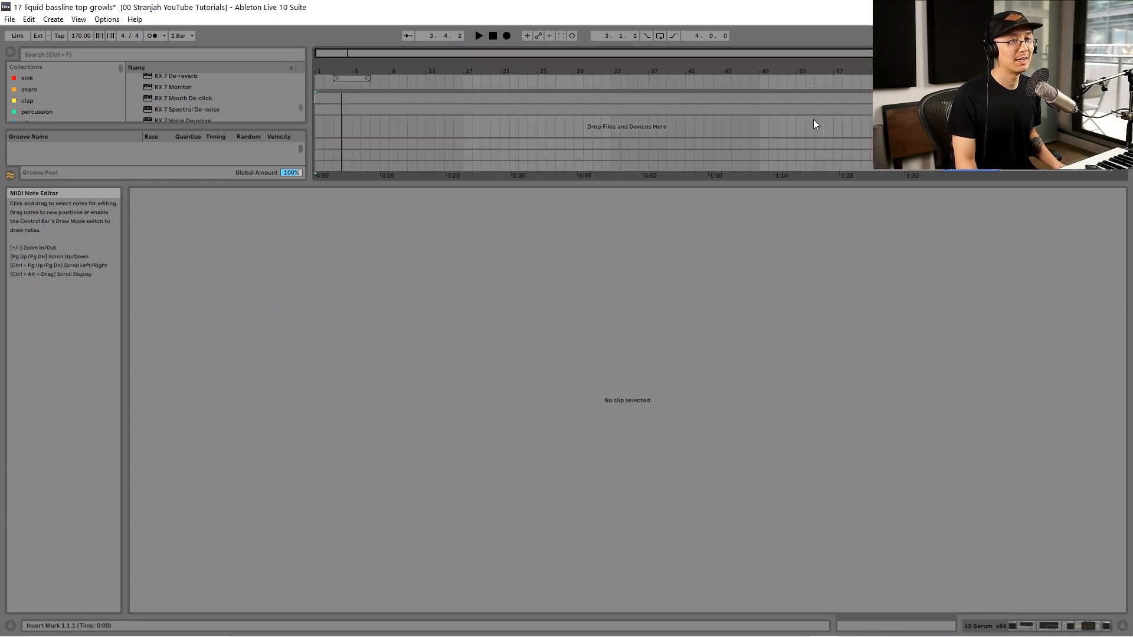
key("Tab")
key("space")
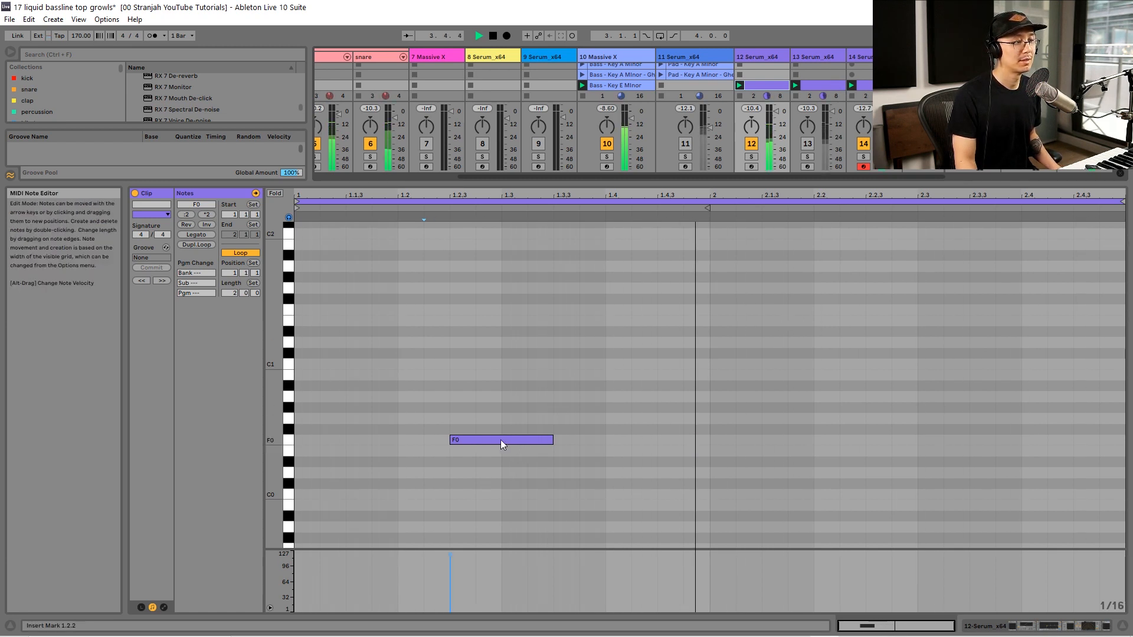
key("space")
left_click_drag(498, 441, 493, 314)
Play the set to check the raised growl note against the other layers, and return to the device chain view.
key("space")
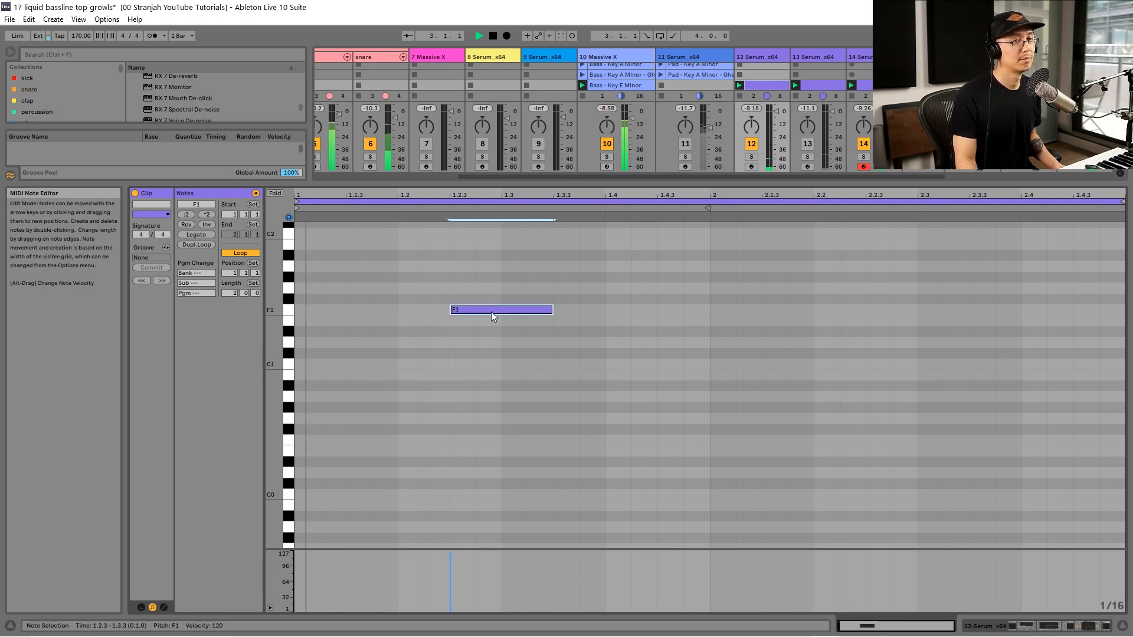
key("shift+Tab")
key("space")
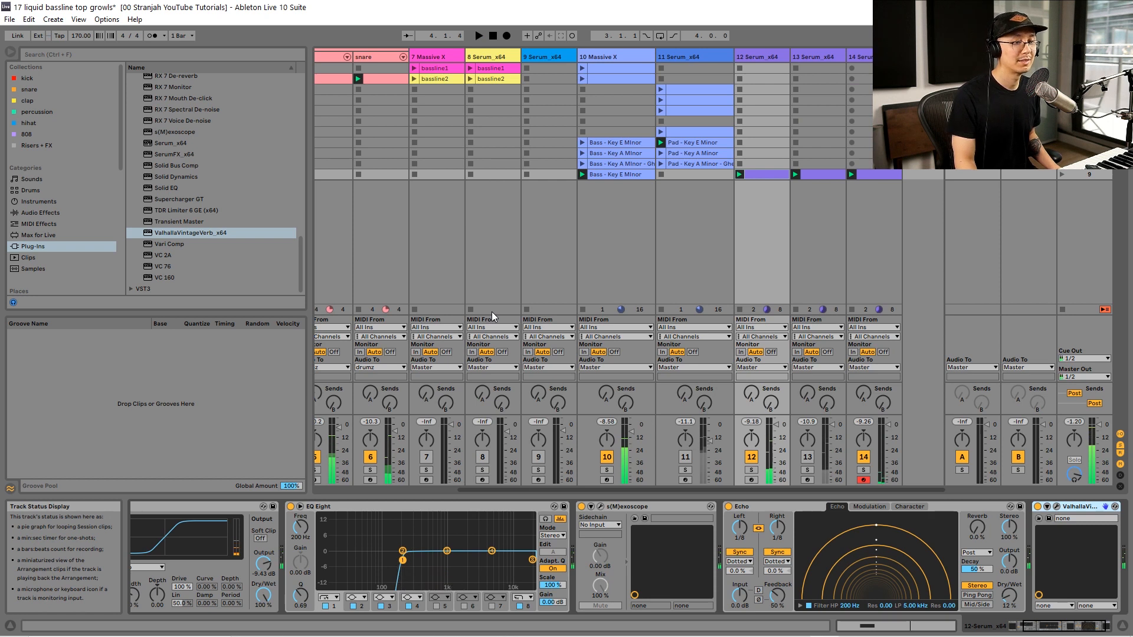
key("space")
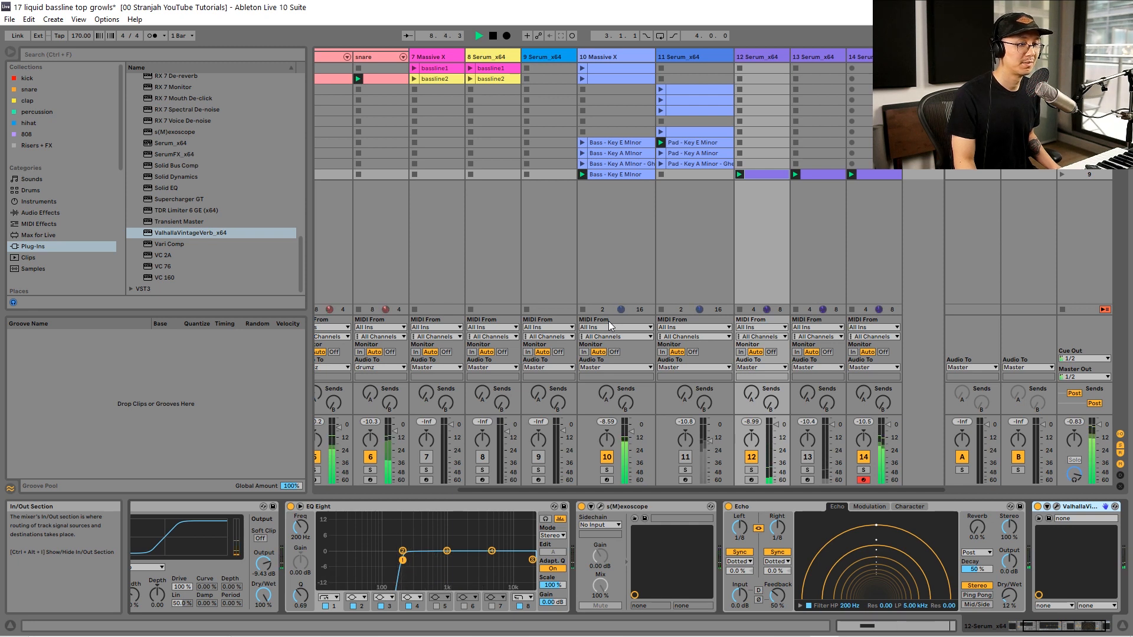
key("space")
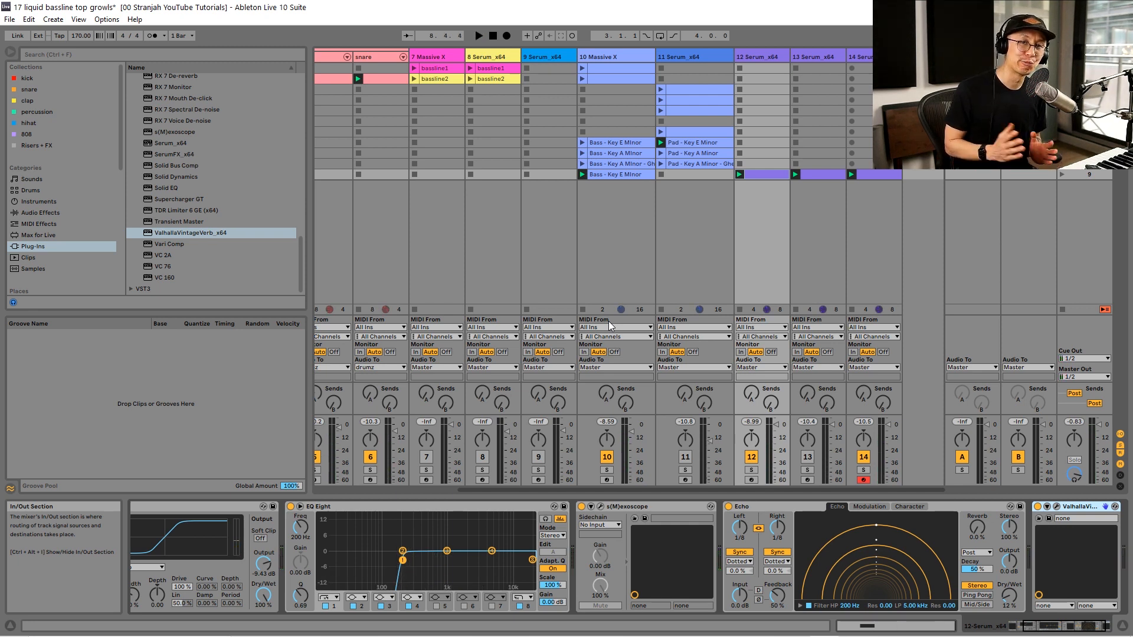